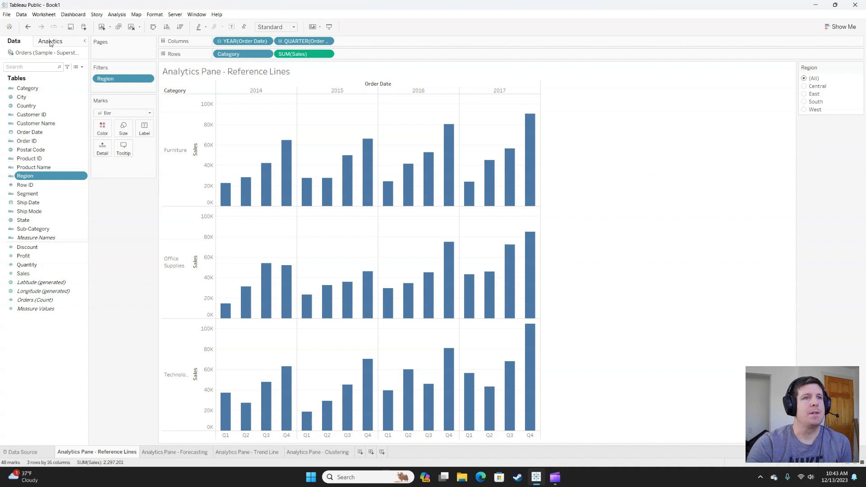
# Add a per-pane average reference line for SUM(Sales) with the custom label "My Line: <Value>".
pyautogui.click(50, 42)
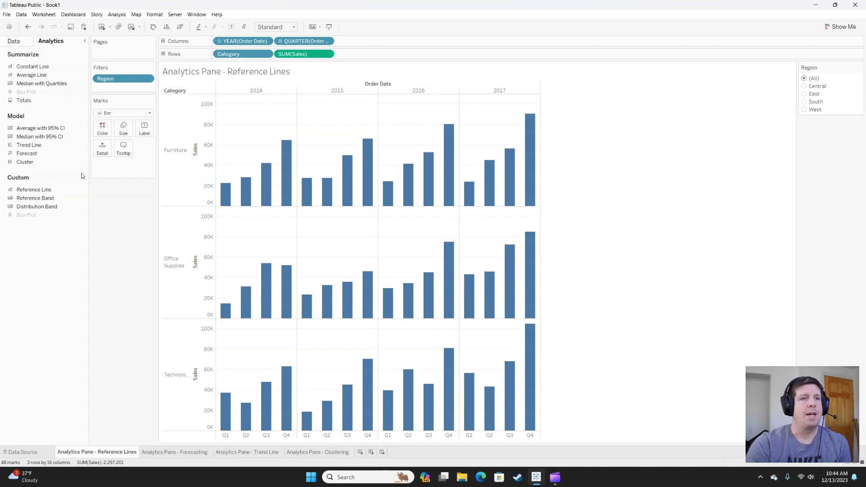
pyautogui.moveTo(39, 192); pyautogui.dragTo(248, 93)
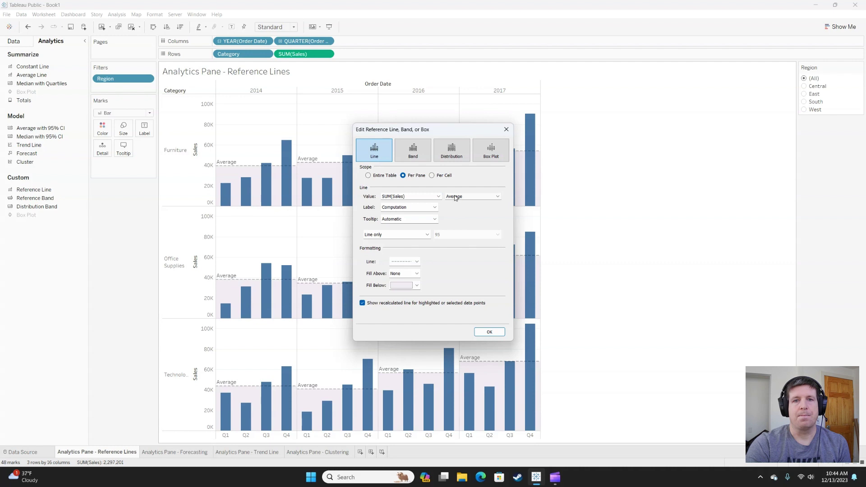
pyautogui.click(422, 208)
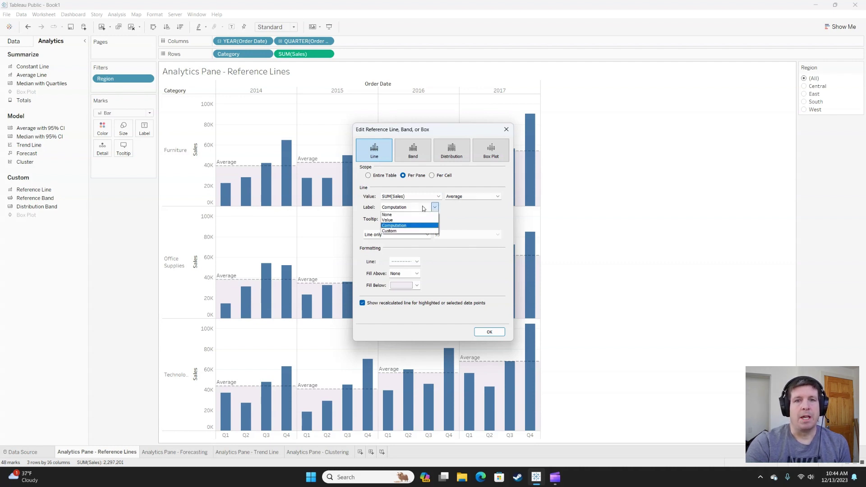
pyautogui.click(392, 220)
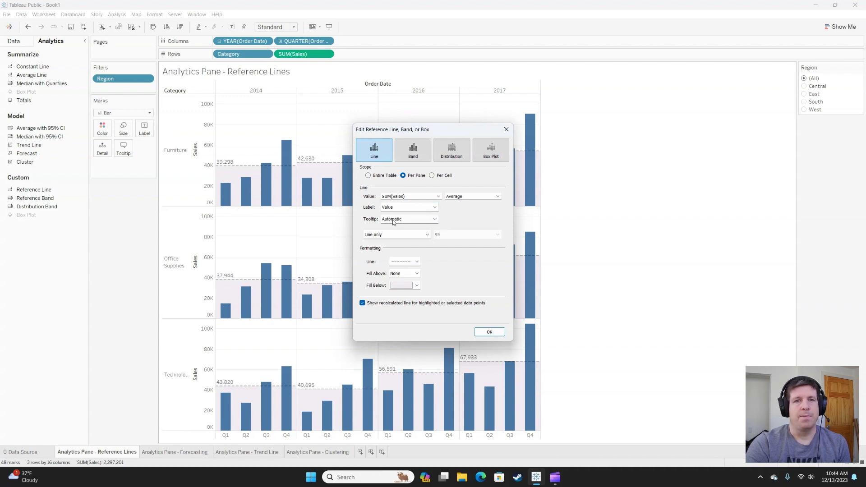
pyautogui.click(396, 207)
pyautogui.click(389, 230)
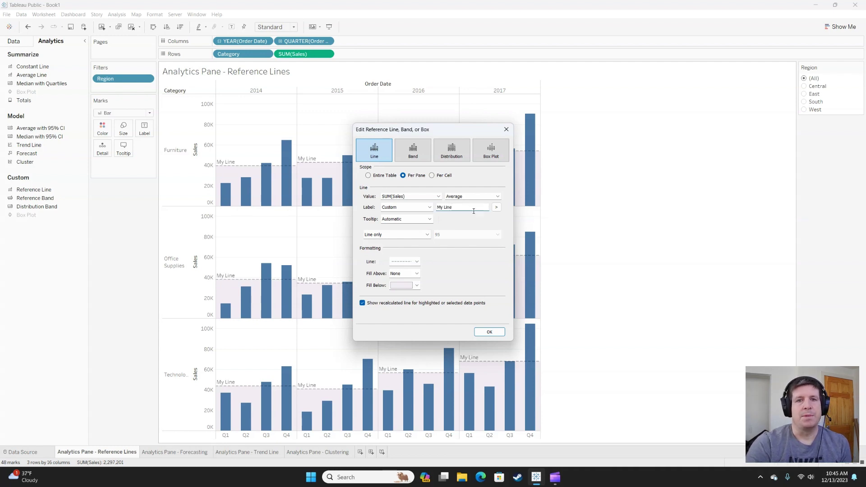
pyautogui.click(495, 207)
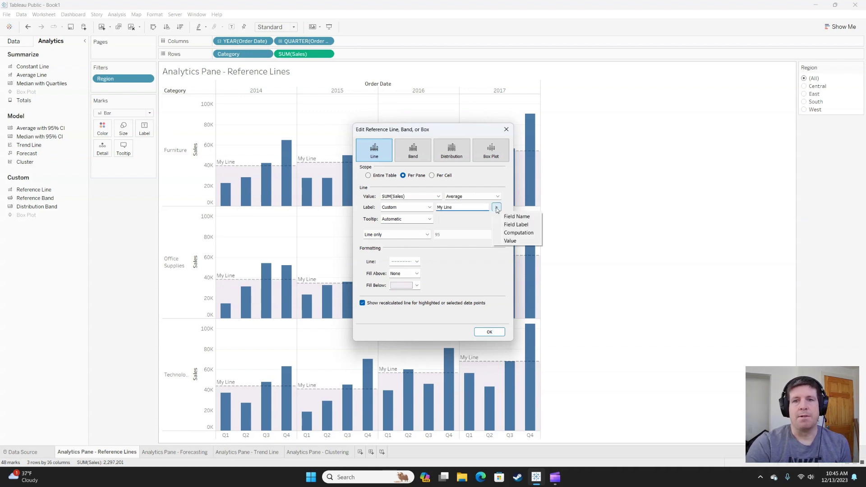
pyautogui.click(514, 240)
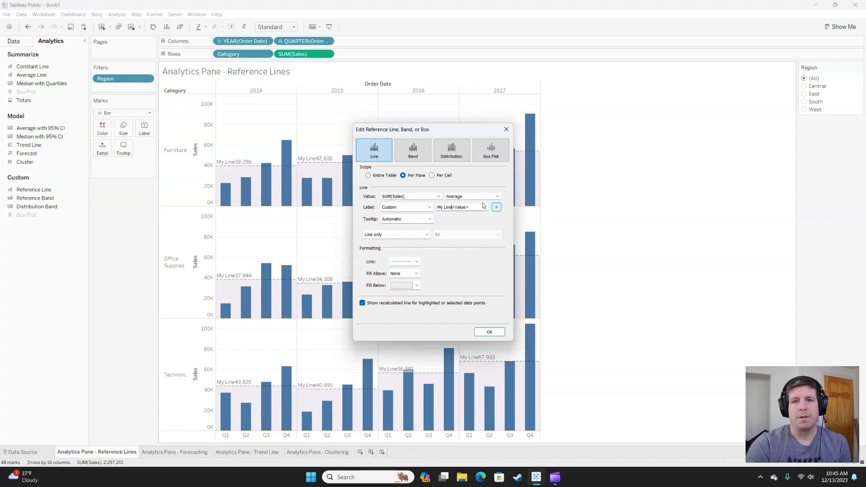
pyautogui.write(':')
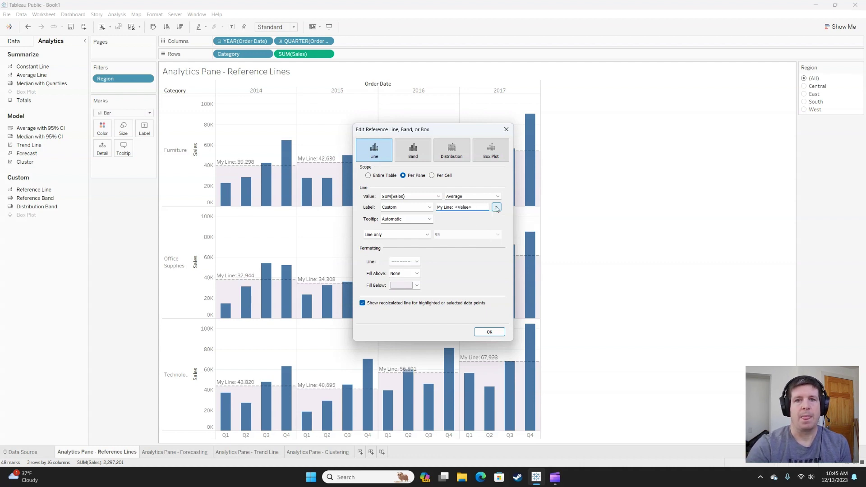
# Change the average reference line's style to a solid line.
pyautogui.click(419, 234)
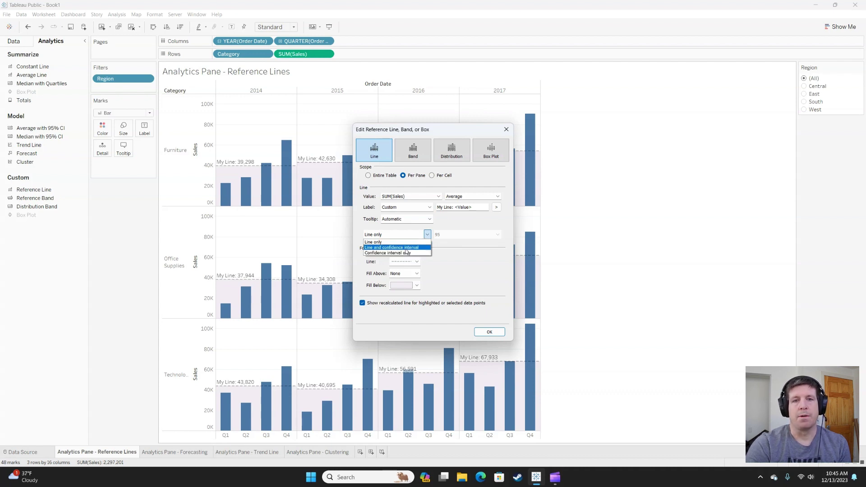
pyautogui.click(449, 254)
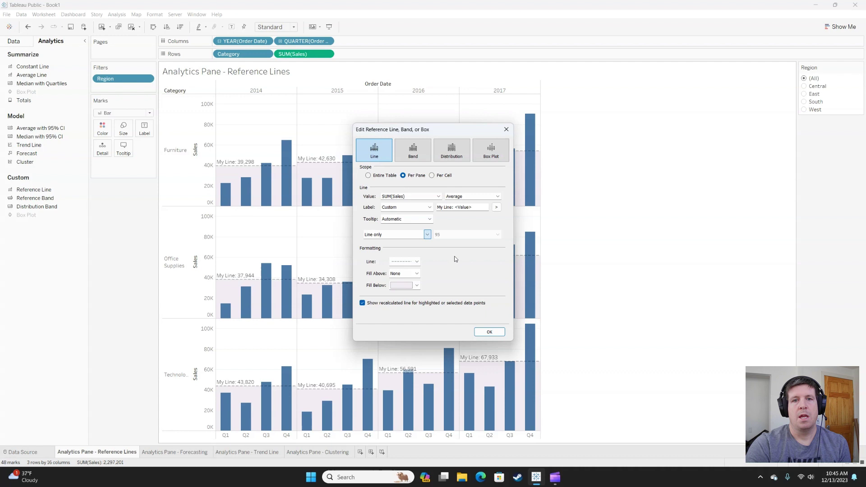
pyautogui.click(411, 262)
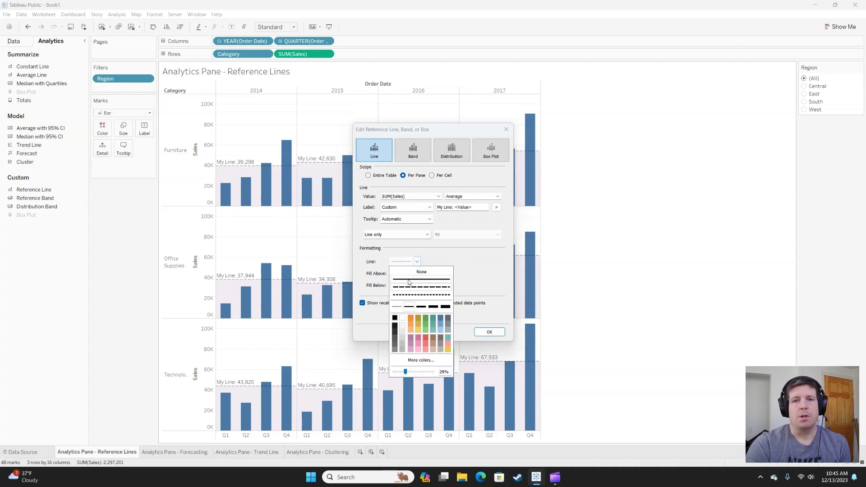
pyautogui.click(409, 279)
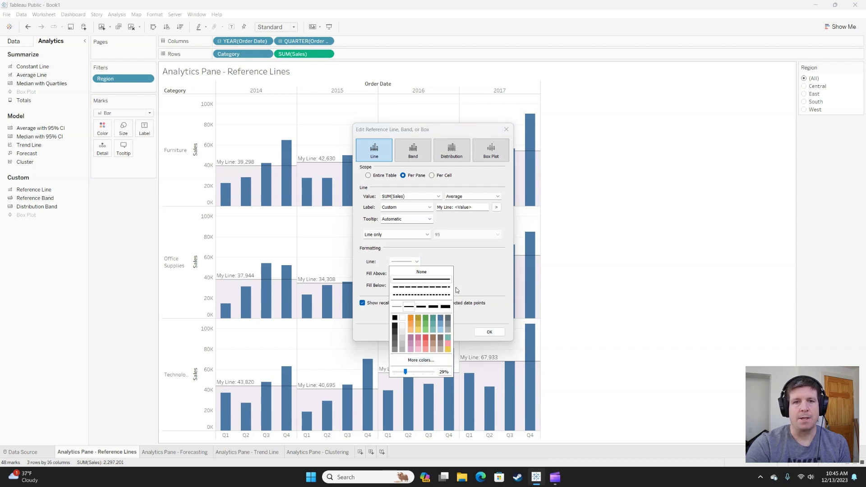
pyautogui.click(460, 268)
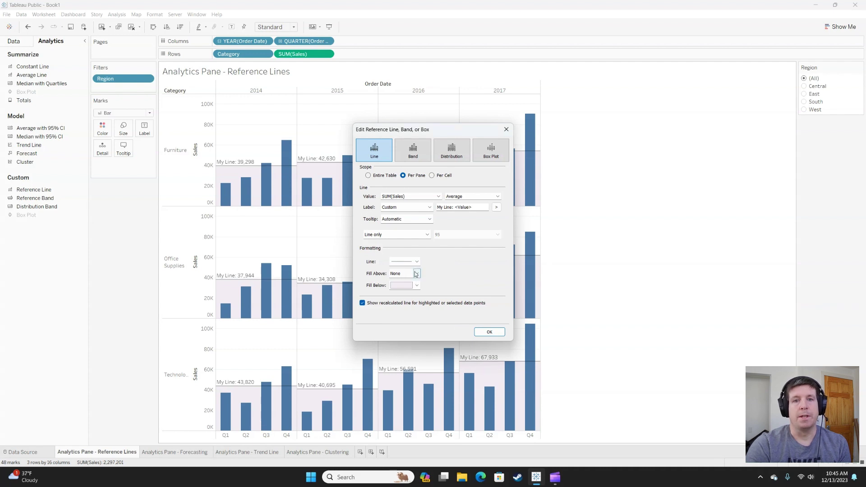
# Fill the area above the reference line with light green and the area below with light purple, and apply the settings.
pyautogui.click(417, 285)
pyautogui.click(425, 296)
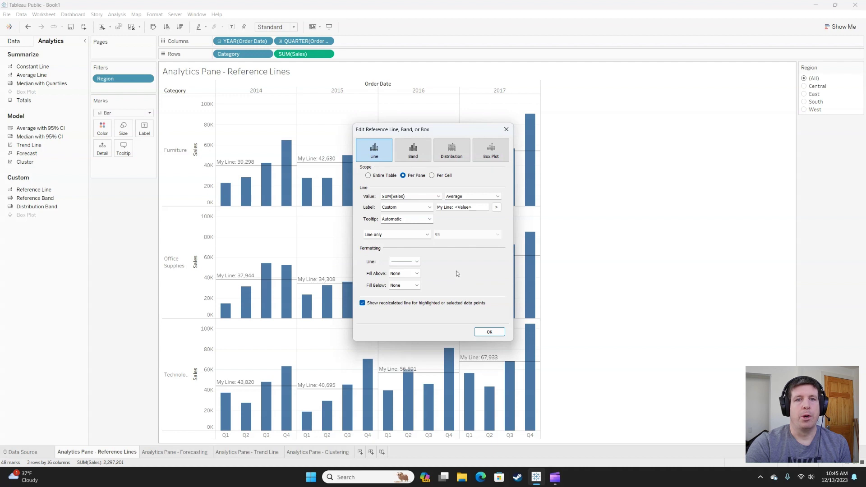
pyautogui.click(416, 274)
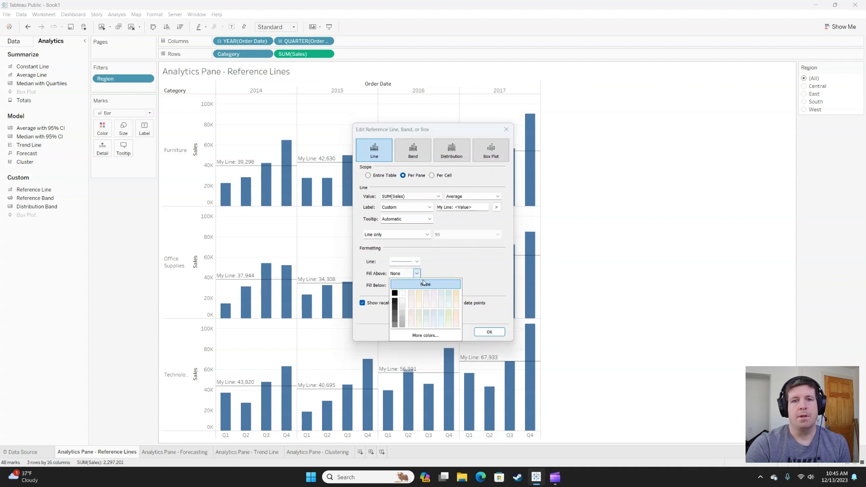
pyautogui.click(426, 307)
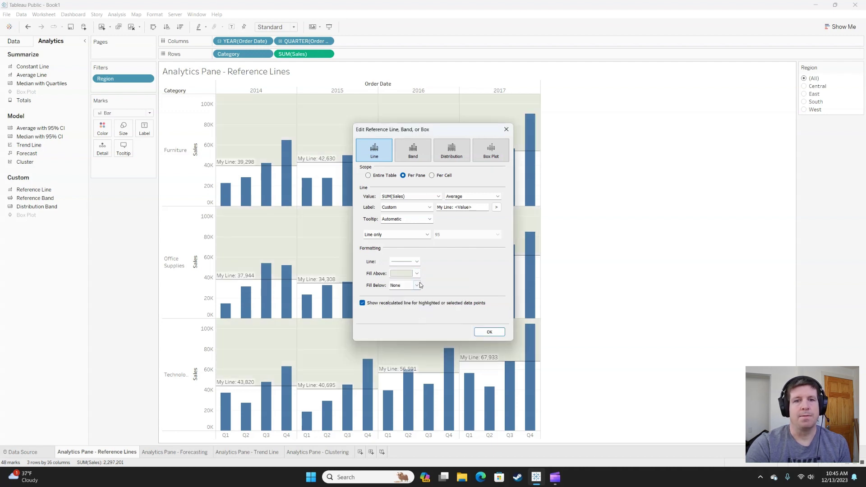
pyautogui.click(418, 285)
pyautogui.click(426, 307)
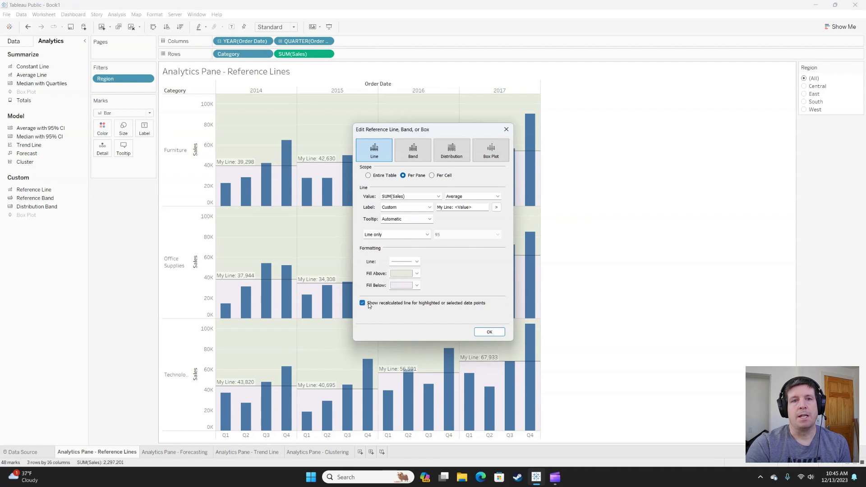
pyautogui.click(488, 332)
# Select the 2016 Q3 and Q4 Furniture bars to check the recalculated average line, and clear the selection.
pyautogui.moveTo(412, 111); pyautogui.dragTo(454, 163)
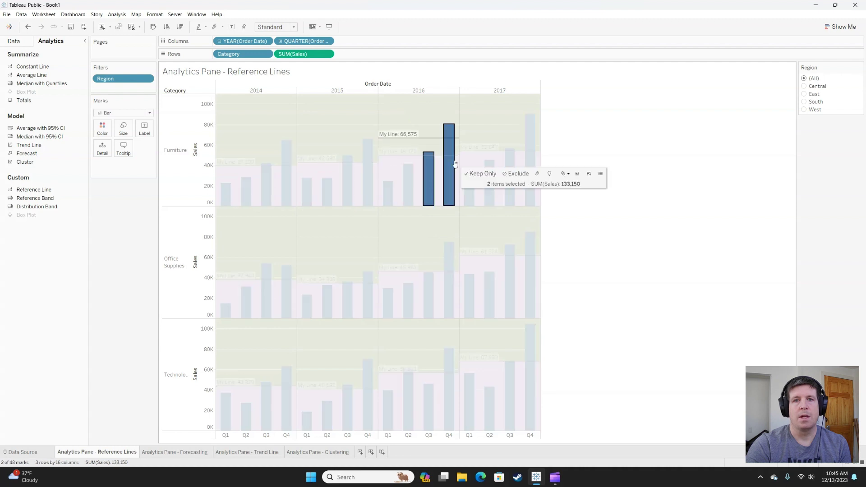
pyautogui.moveTo(422, 142)
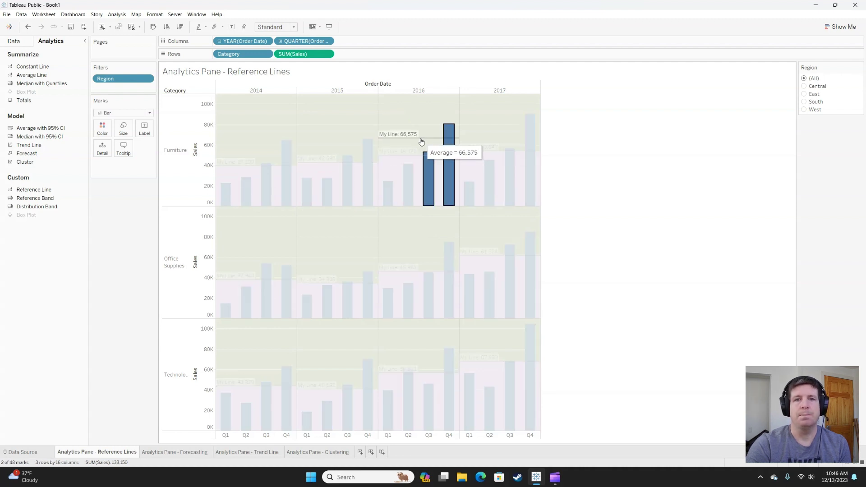
pyautogui.click(561, 142)
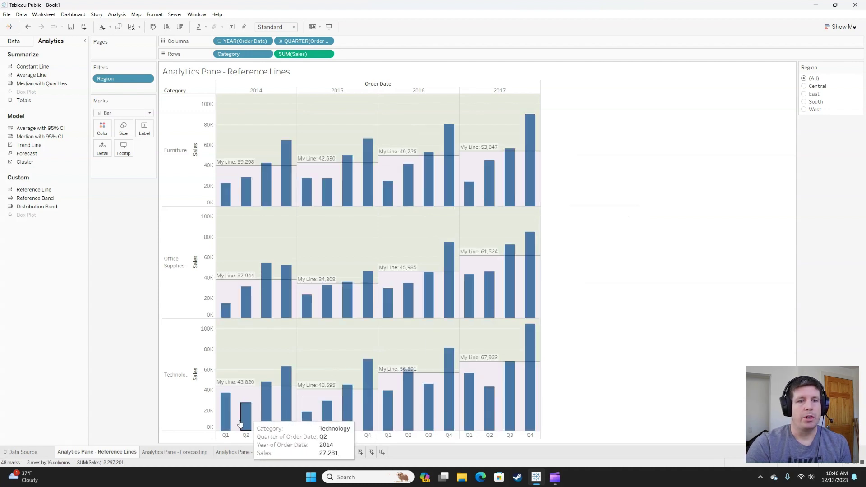
# Add a forecast to the monthly sales line chart on the Analytics Pane - Forecasting sheet.
pyautogui.click(178, 451)
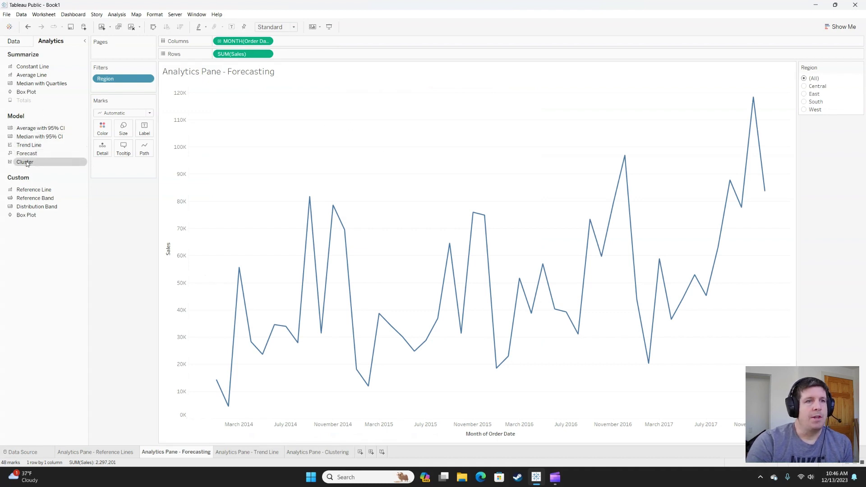
pyautogui.moveTo(27, 153); pyautogui.dragTo(222, 92)
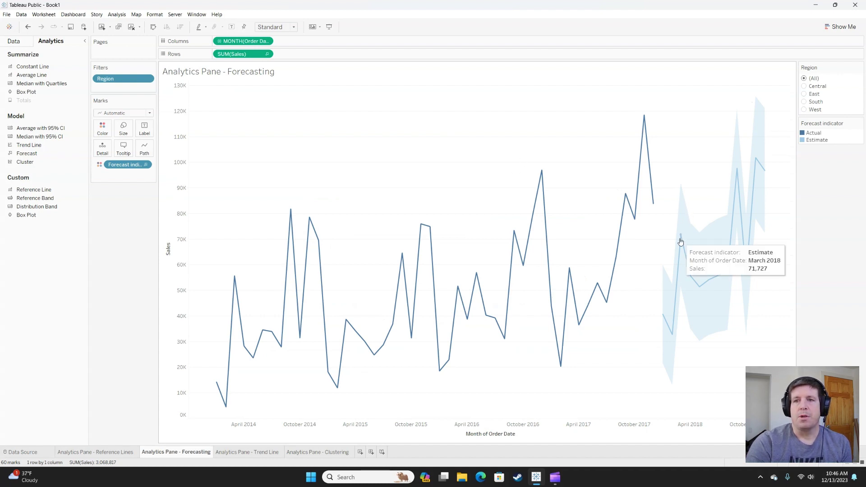
# Examine the forecast description, covering both the summary and the model details, and close it.
pyautogui.rightClick(681, 241)
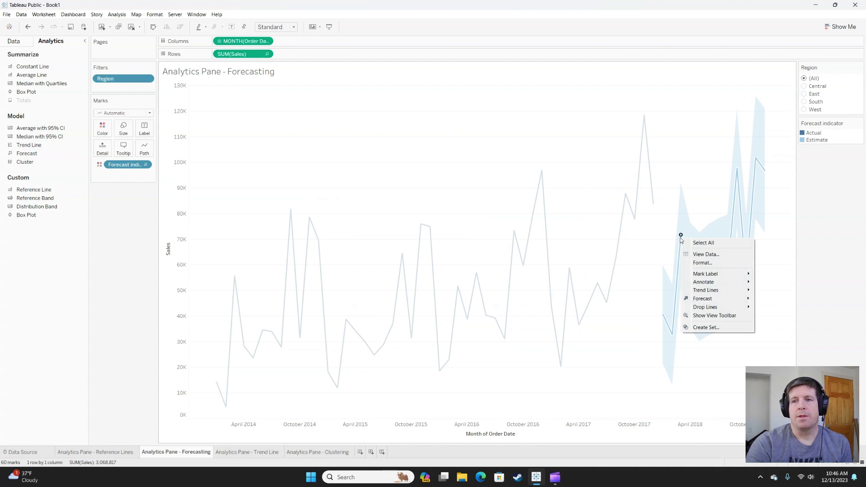
pyautogui.moveTo(708, 300)
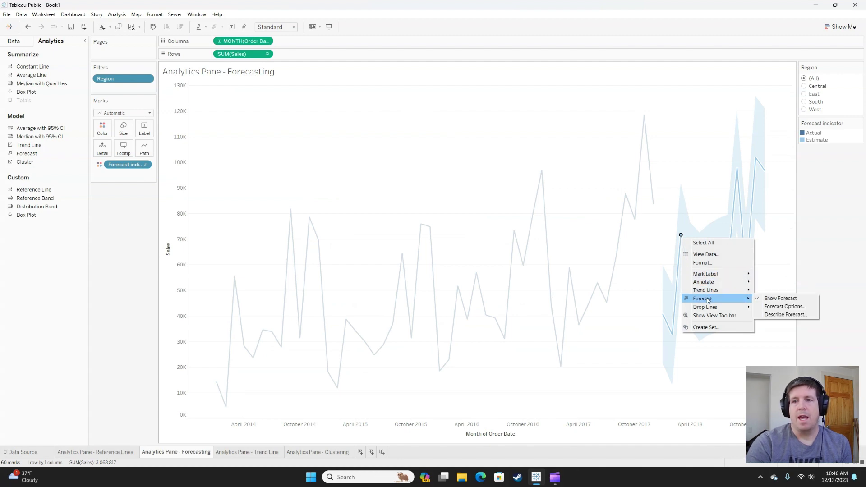
pyautogui.click(784, 315)
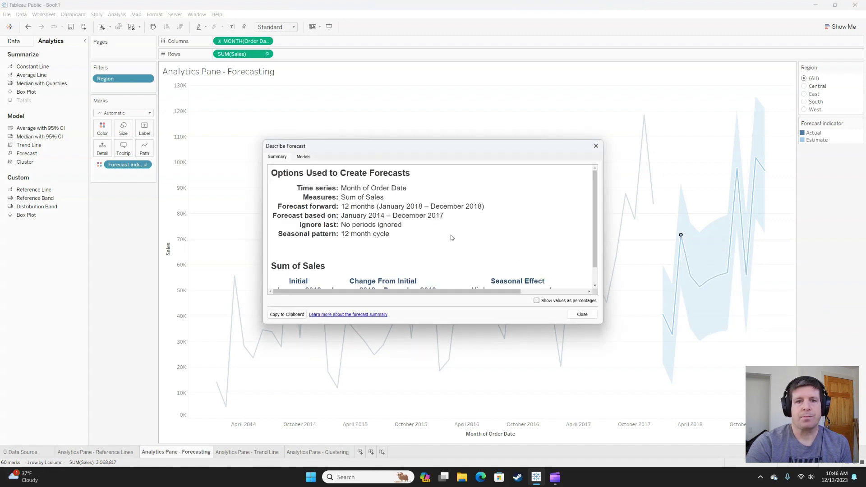
pyautogui.scroll(-1, 451, 238)
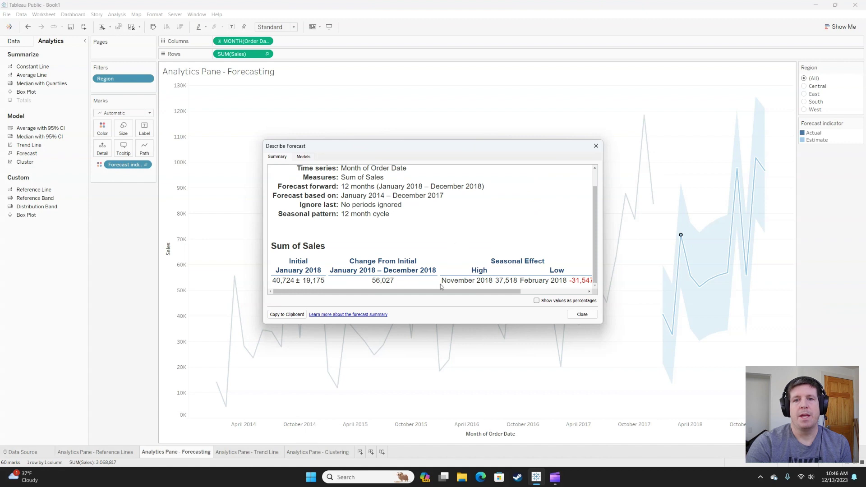
pyautogui.hscroll(2, 440, 286)
pyautogui.hscroll(-2, 440, 286)
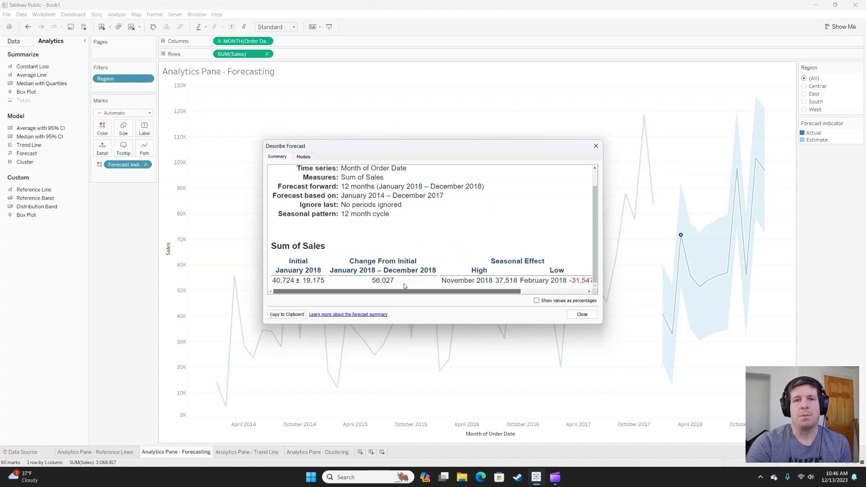
pyautogui.click(301, 157)
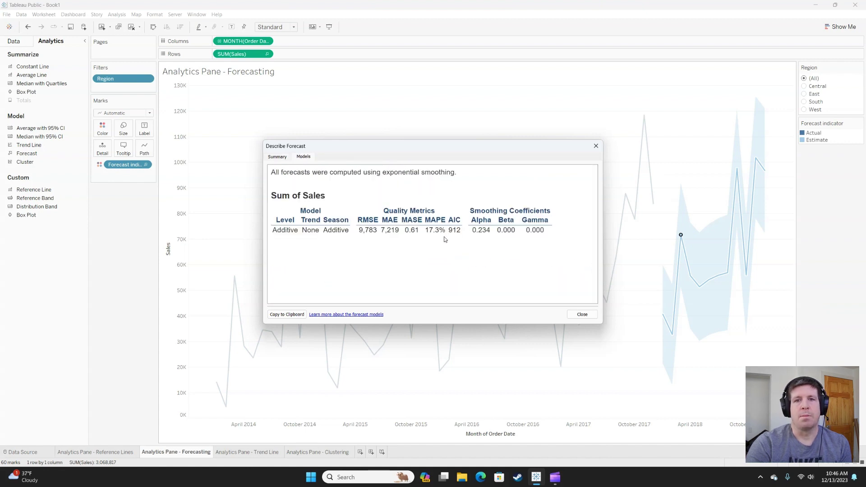
pyautogui.click(596, 146)
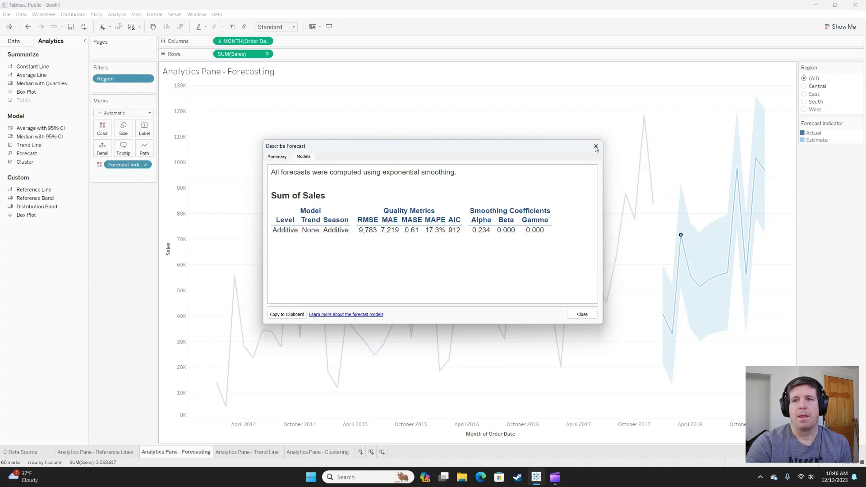
# In the forecast options, try ignoring the last 1 month and restore 0, and set the forecast length to exactly 2 years.
pyautogui.rightClick(680, 235)
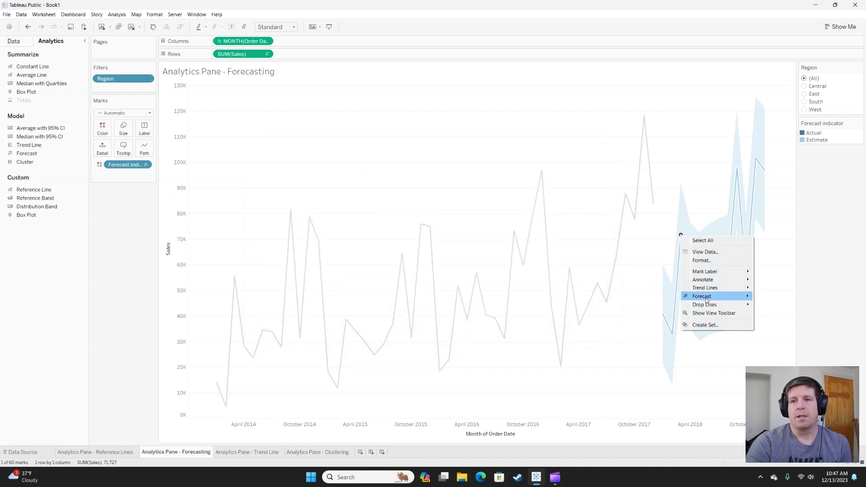
pyautogui.moveTo(706, 298)
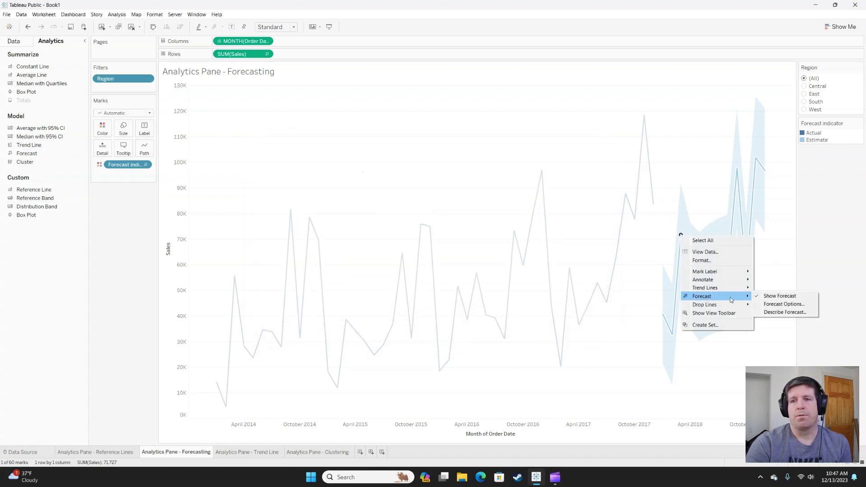
pyautogui.click(786, 305)
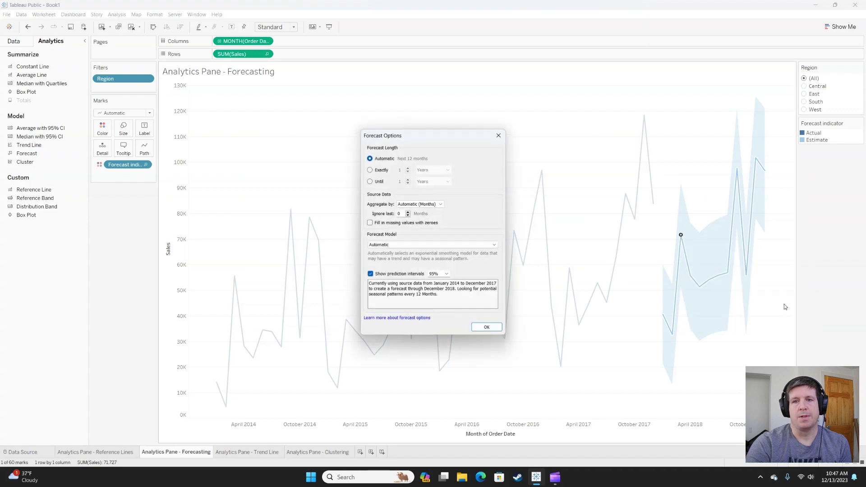
pyautogui.click(408, 212)
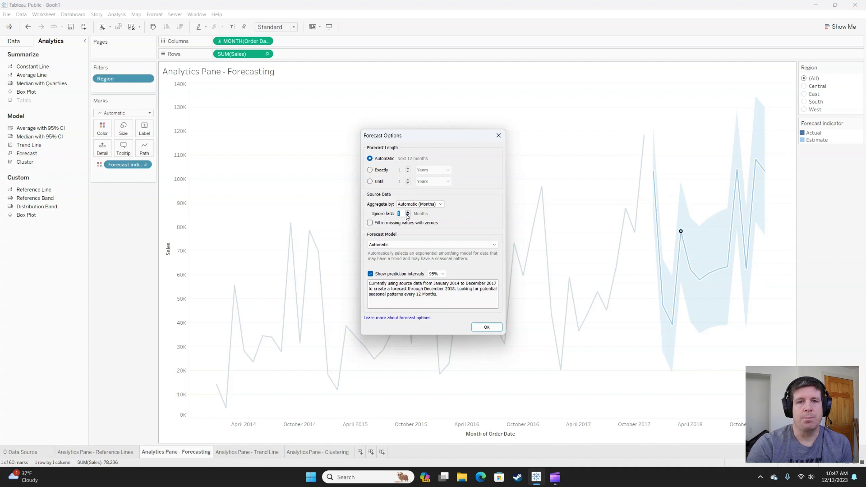
pyautogui.click(408, 215)
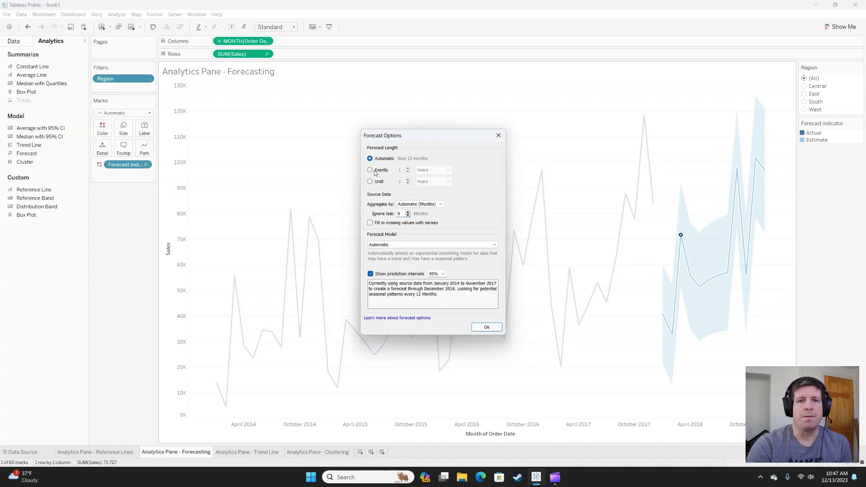
pyautogui.click(375, 170)
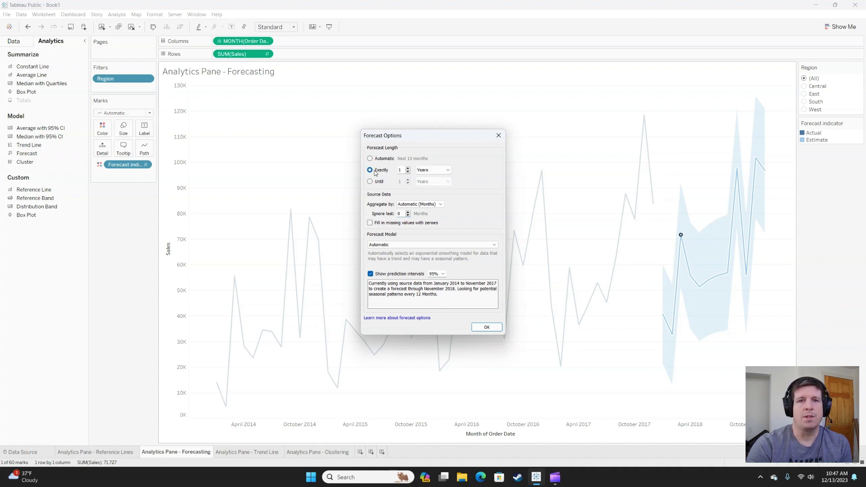
pyautogui.click(407, 168)
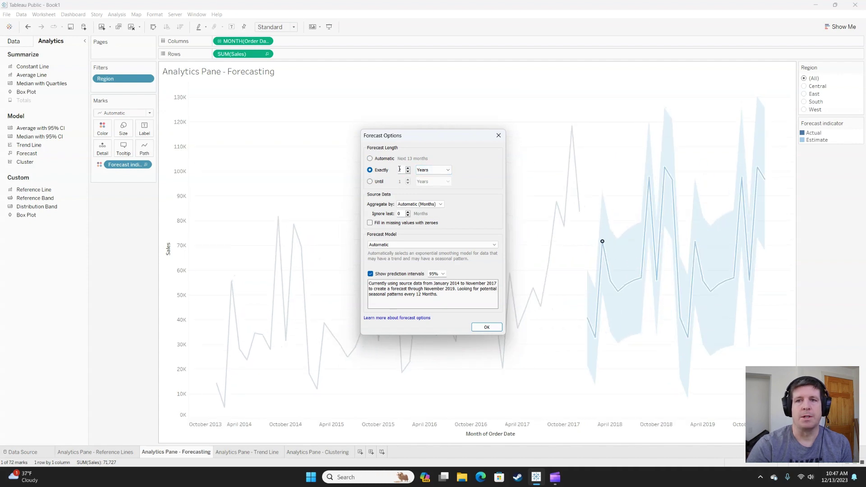
# Switch the forecast model to Custom, review the trend and season choices while keeping both at None, and apply the options.
pyautogui.click(399, 245)
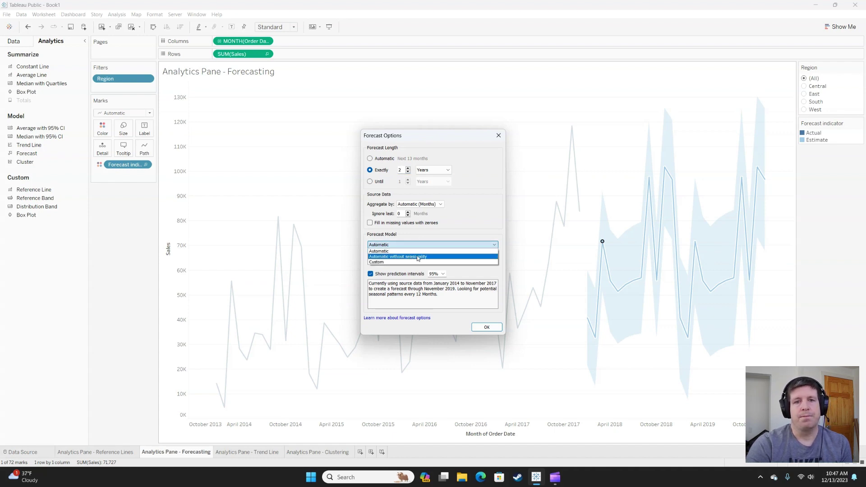
pyautogui.click(405, 262)
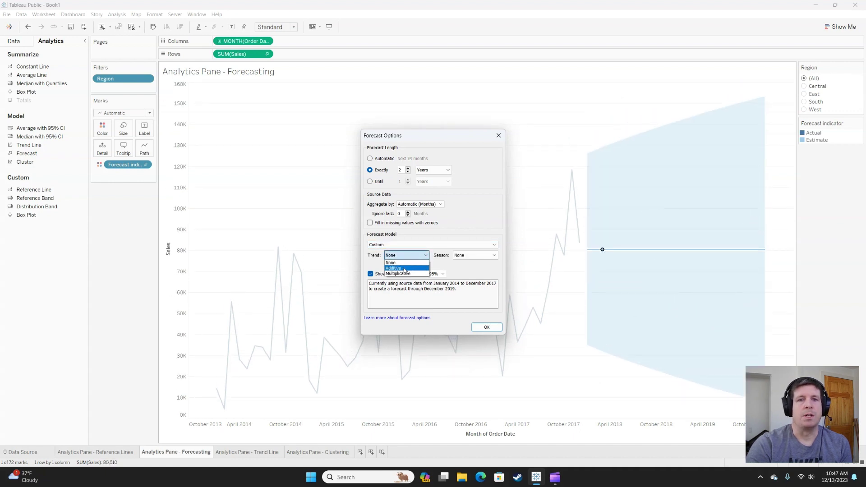
pyautogui.click(467, 257)
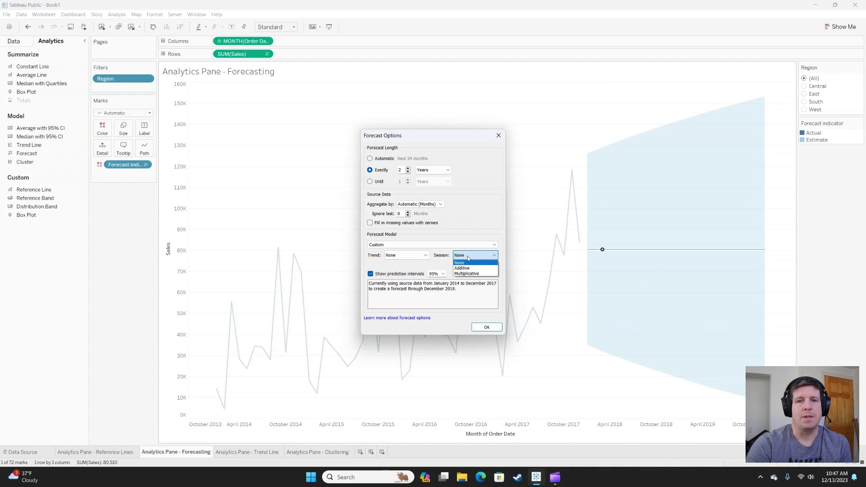
pyautogui.click(414, 257)
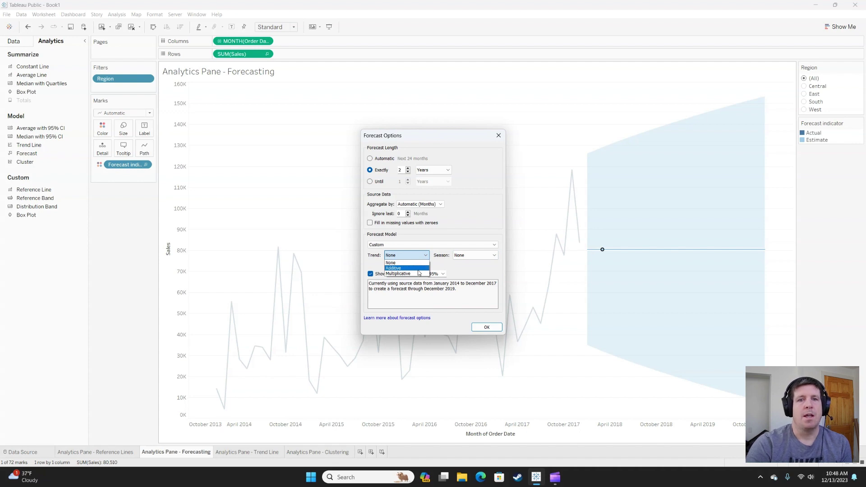
pyautogui.click(462, 255)
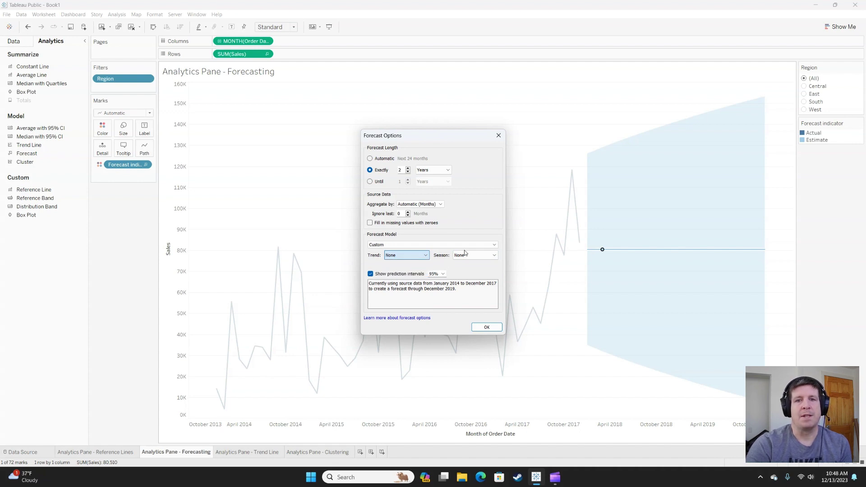
pyautogui.click(463, 256)
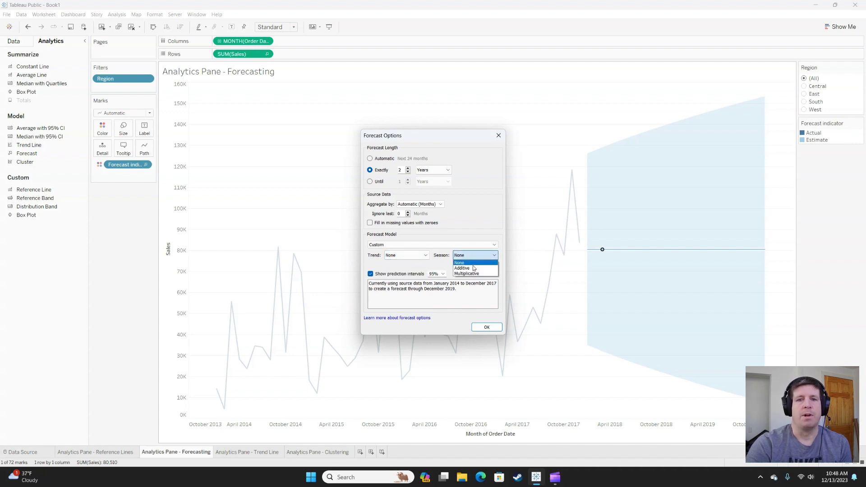
pyautogui.click(443, 263)
pyautogui.click(493, 331)
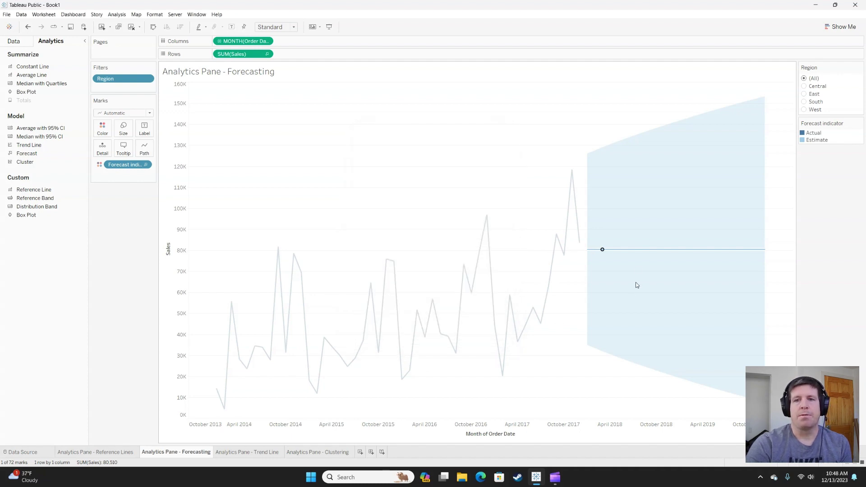
# Remove the forecast from the monthly sales line chart.
pyautogui.rightClick(632, 249)
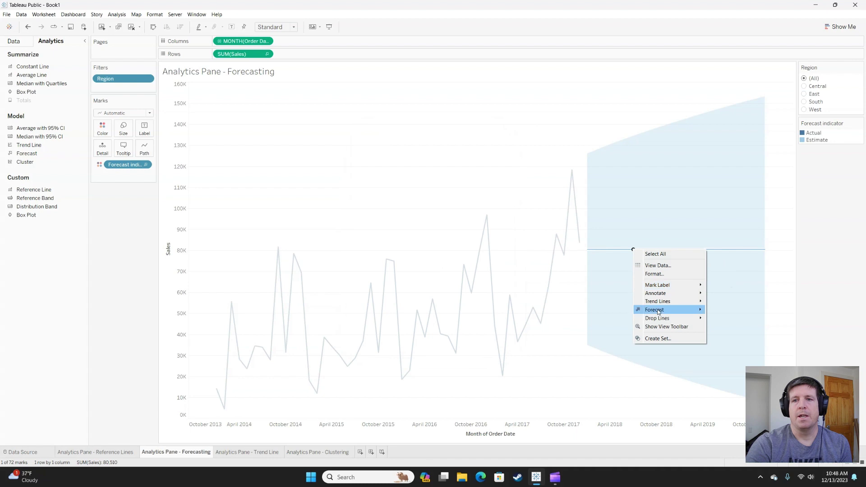
pyautogui.moveTo(658, 310)
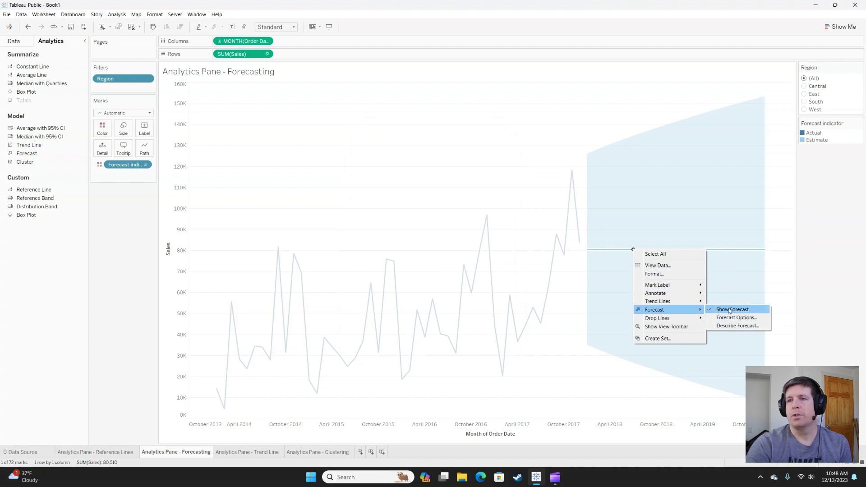
pyautogui.click(728, 310)
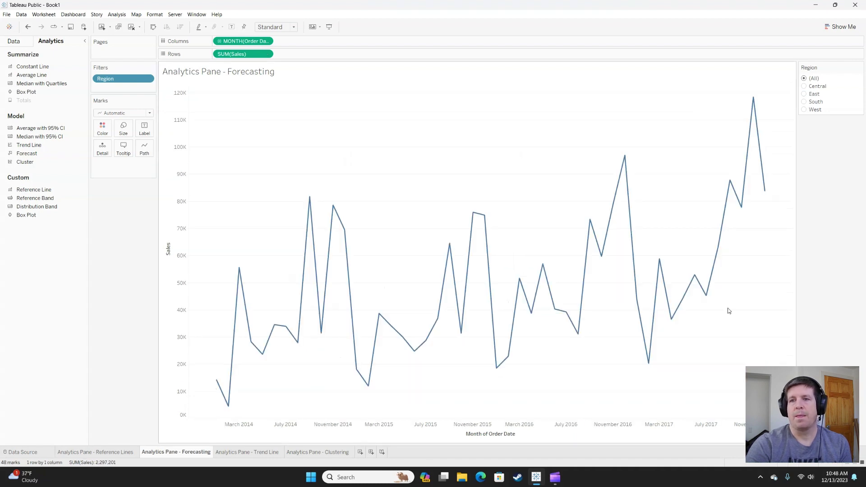
# Try to add a trend line to the quarterly sales bar chart on the Analytics Pane - Reference Lines sheet.
pyautogui.click(252, 452)
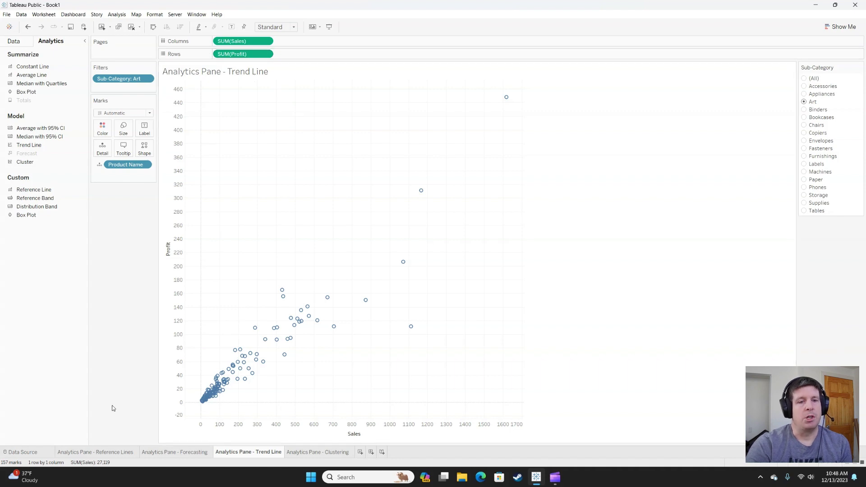
pyautogui.click(78, 451)
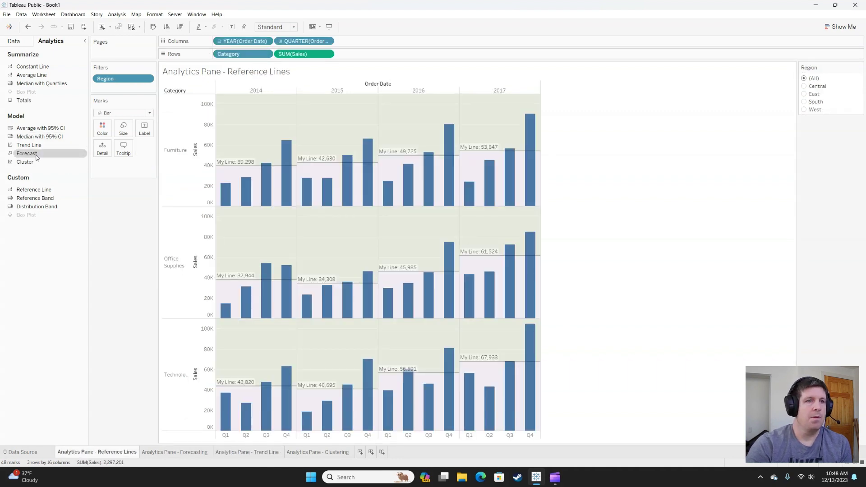
pyautogui.moveTo(29, 149); pyautogui.dragTo(265, 97)
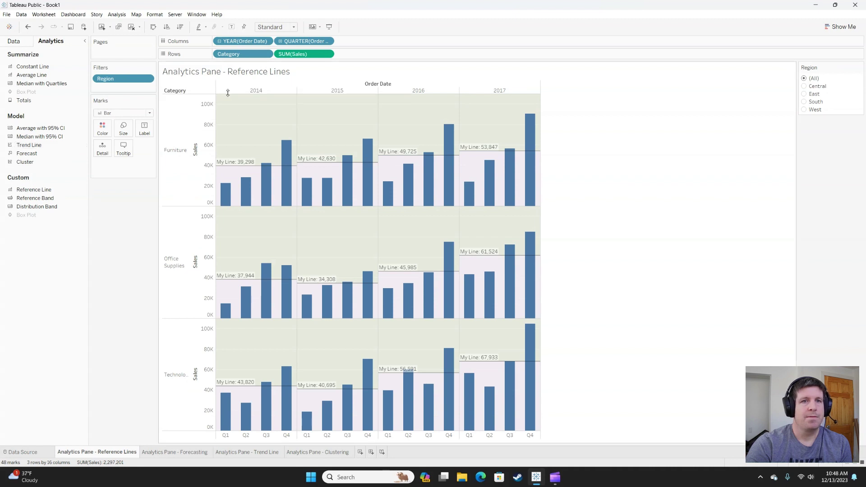
# Add a trend line to the sales and profit scatter plot on the Analytics Pane - Trend Line sheet.
pyautogui.click(263, 452)
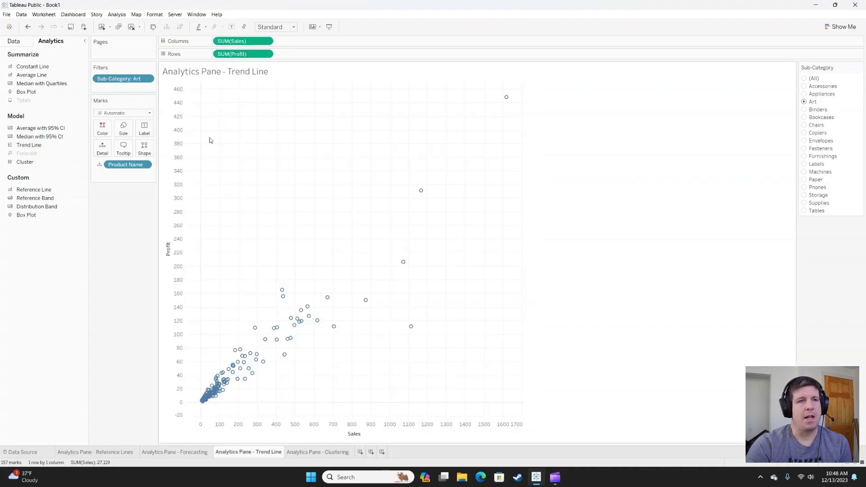
pyautogui.moveTo(31, 144); pyautogui.dragTo(229, 94)
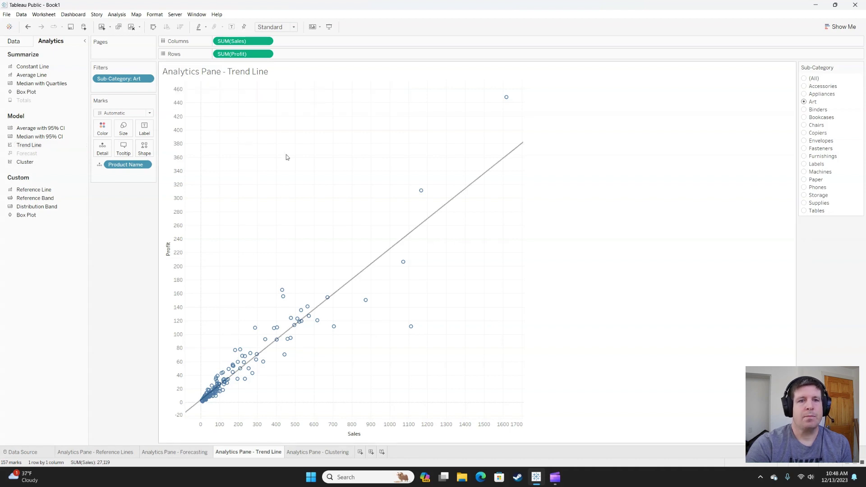
# Examine the trend line's description, covering its equation and coefficients, and close it.
pyautogui.moveTo(357, 275)
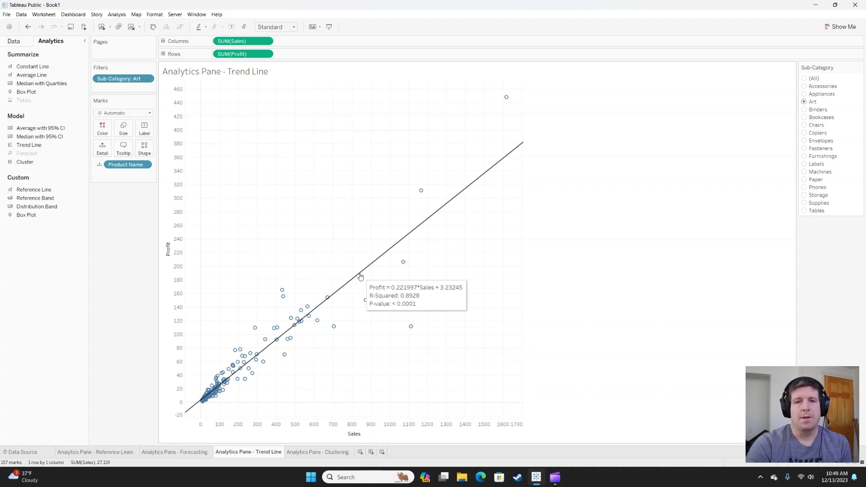
pyautogui.rightClick(360, 276)
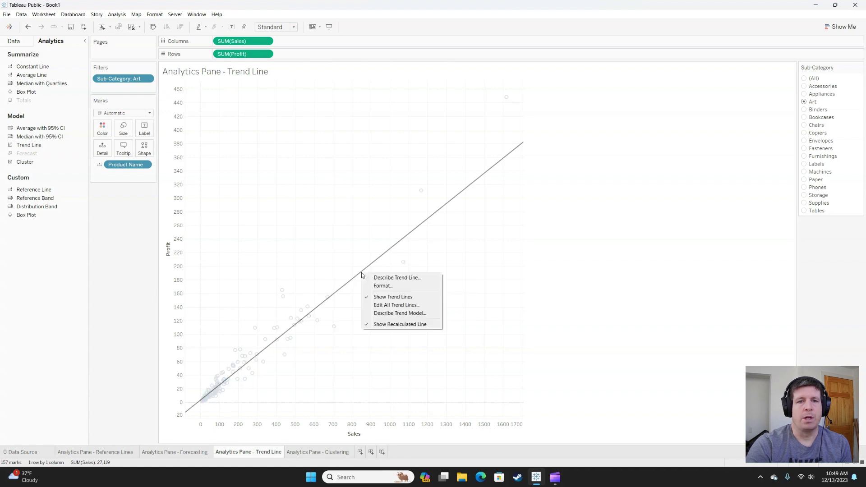
pyautogui.click(387, 279)
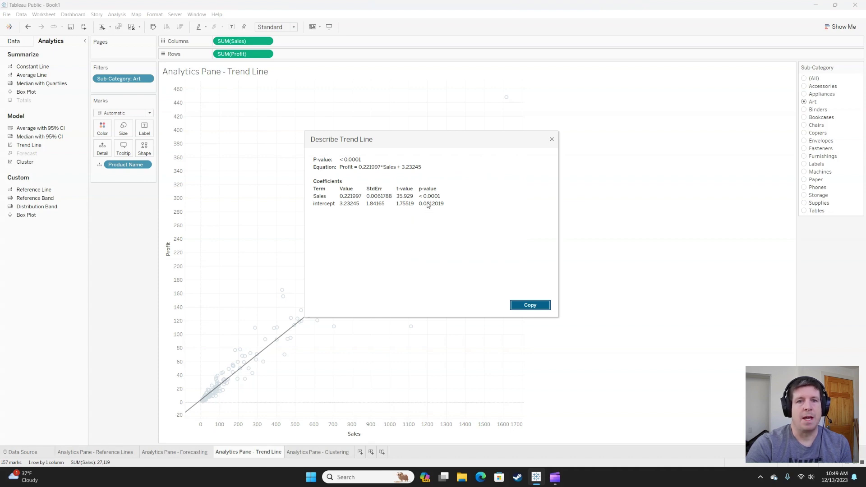
pyautogui.click(551, 139)
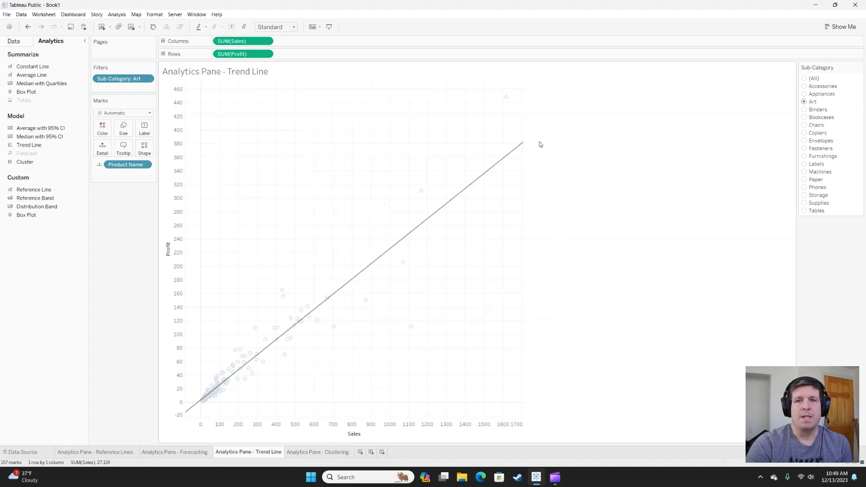
# Examine the full trend model description in an enlarged window, copy its text, and close it.
pyautogui.rightClick(378, 258)
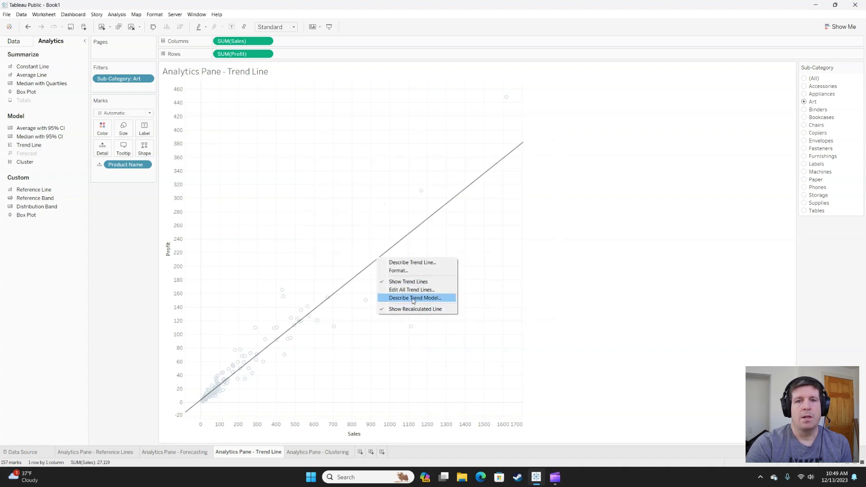
pyautogui.click(413, 298)
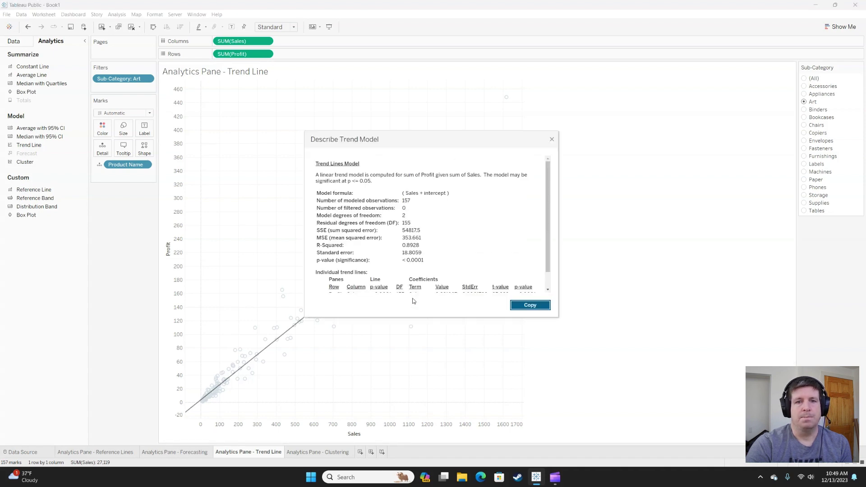
pyautogui.scroll(-1, 418, 248)
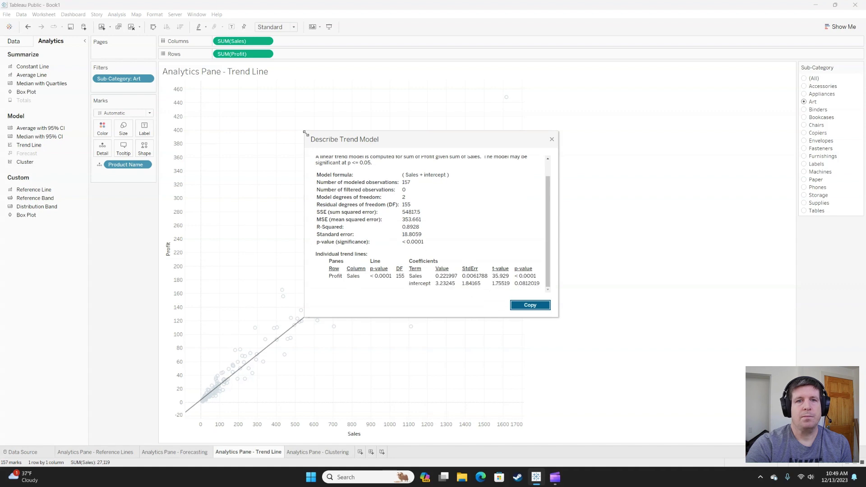
pyautogui.moveTo(303, 130); pyautogui.dragTo(219, 85)
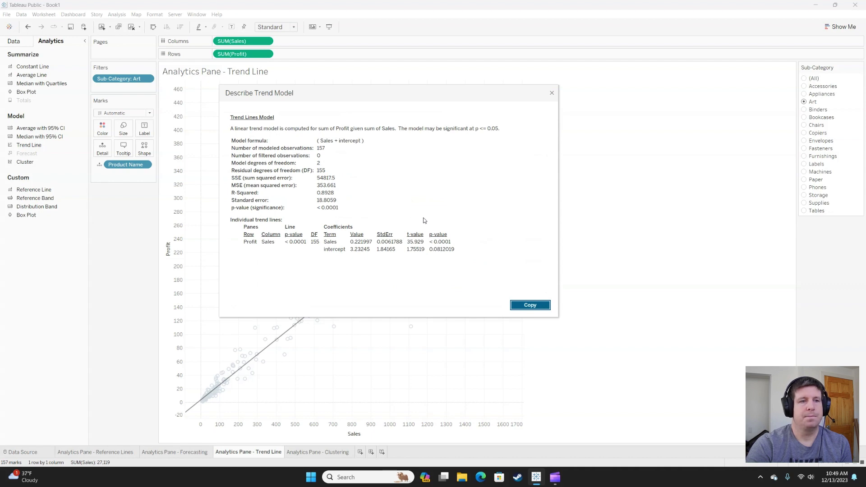
pyautogui.click(515, 306)
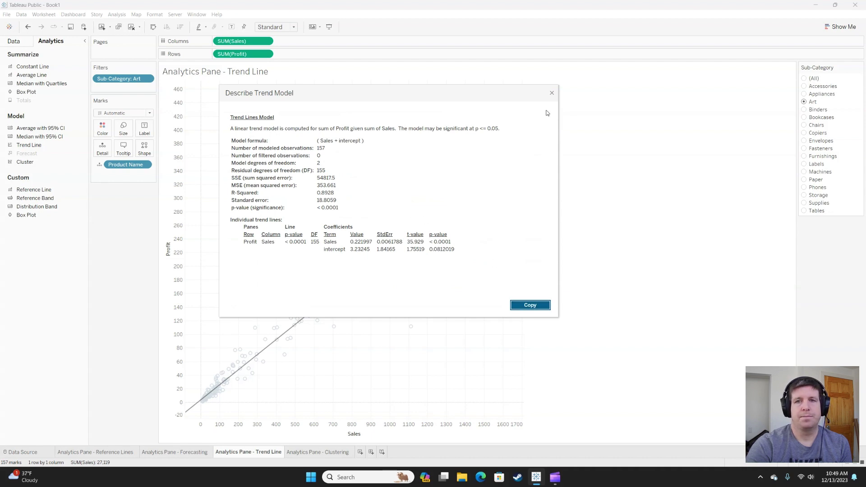
pyautogui.click(551, 93)
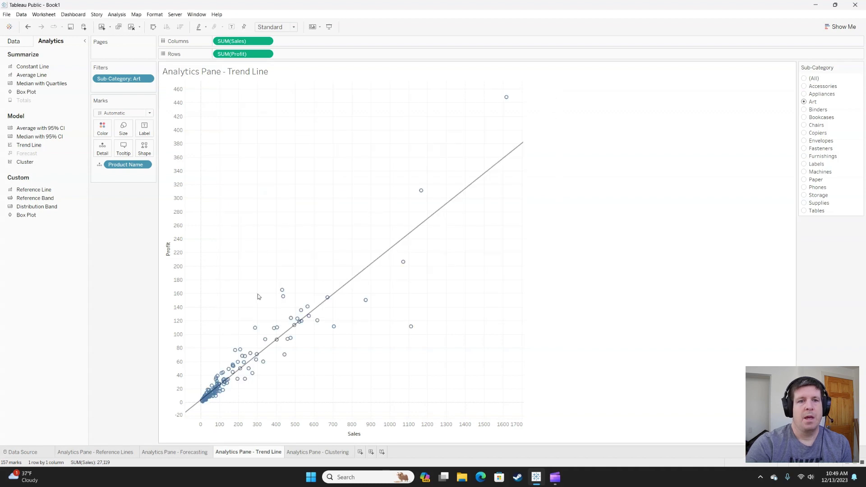
# Select the group of scatter points between about 250 and 700 in sales to check the recalculated trend line, and clear the selection.
pyautogui.moveTo(249, 256); pyautogui.dragTo(355, 357)
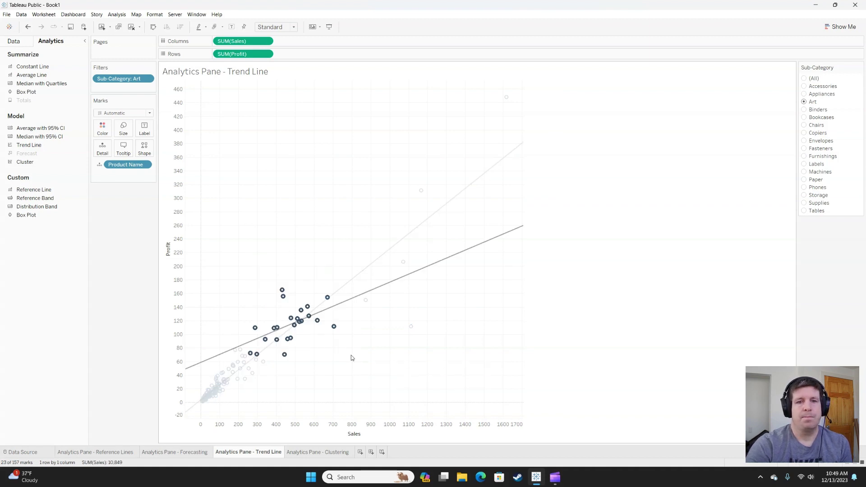
pyautogui.click(352, 358)
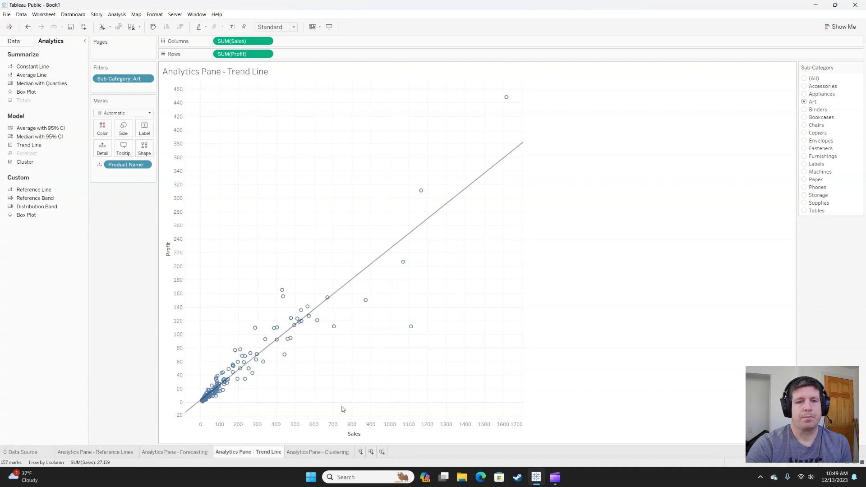
# Add clusters to the quantity and sales scatter plot on the Analytics Pane - Clustering sheet, keeping the number of clusters automatic.
pyautogui.click(339, 457)
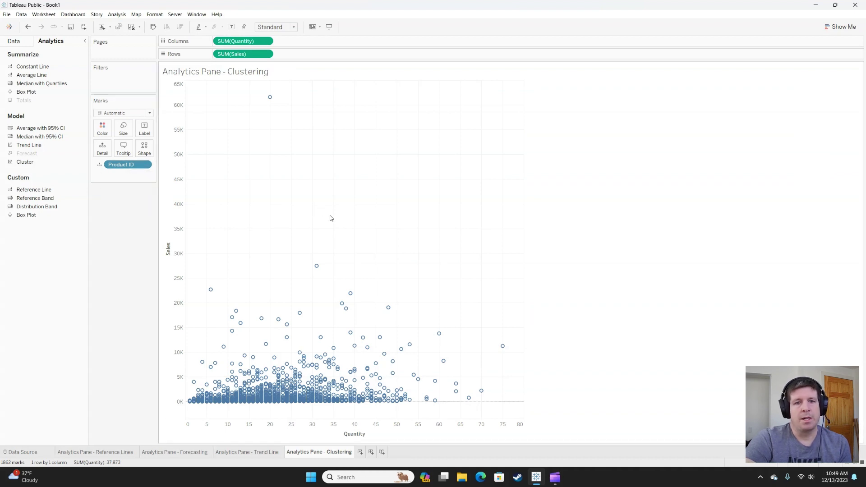
pyautogui.moveTo(295, 370)
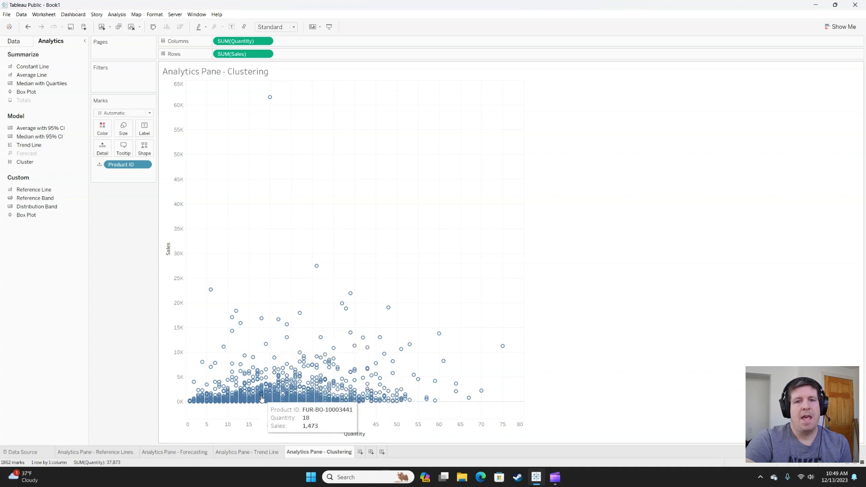
pyautogui.moveTo(336, 399)
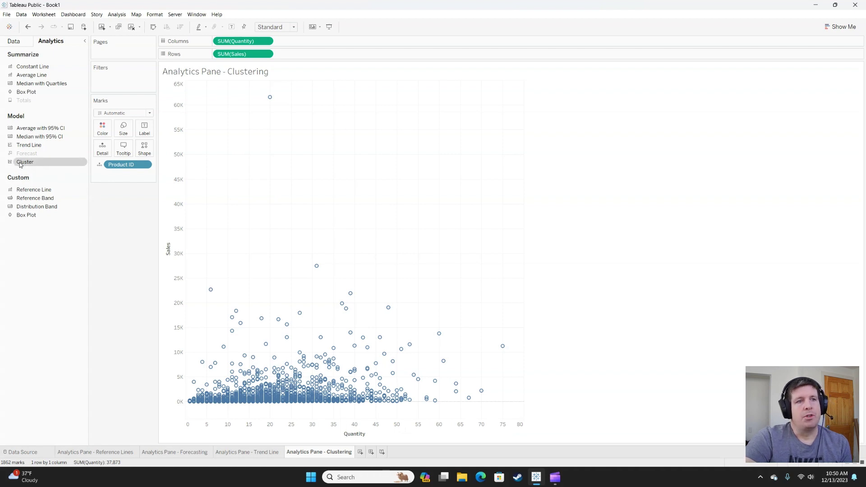
pyautogui.moveTo(19, 165); pyautogui.dragTo(218, 90)
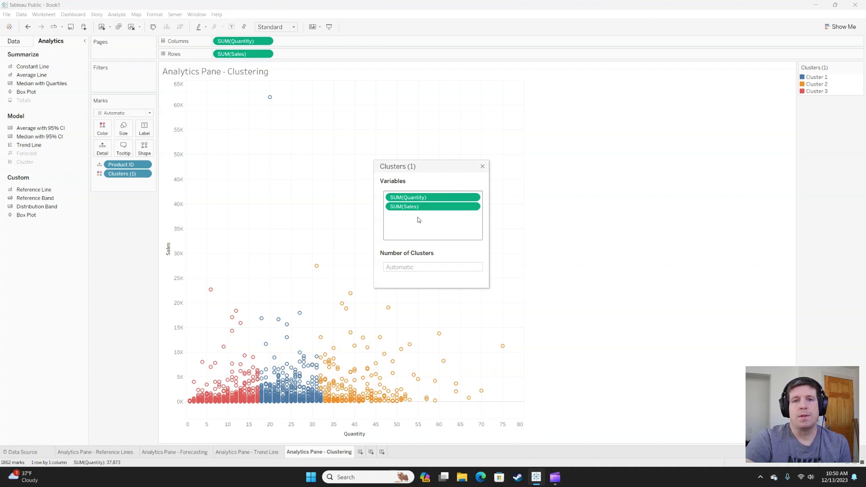
pyautogui.click(417, 267)
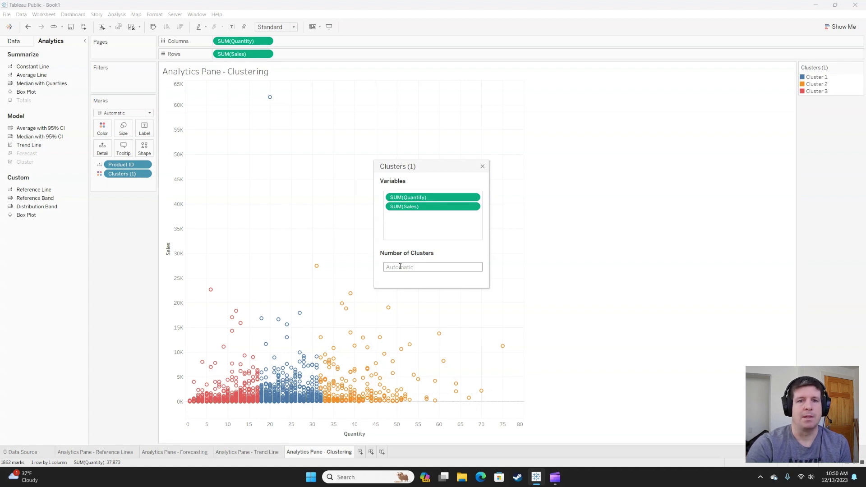
pyautogui.click(481, 166)
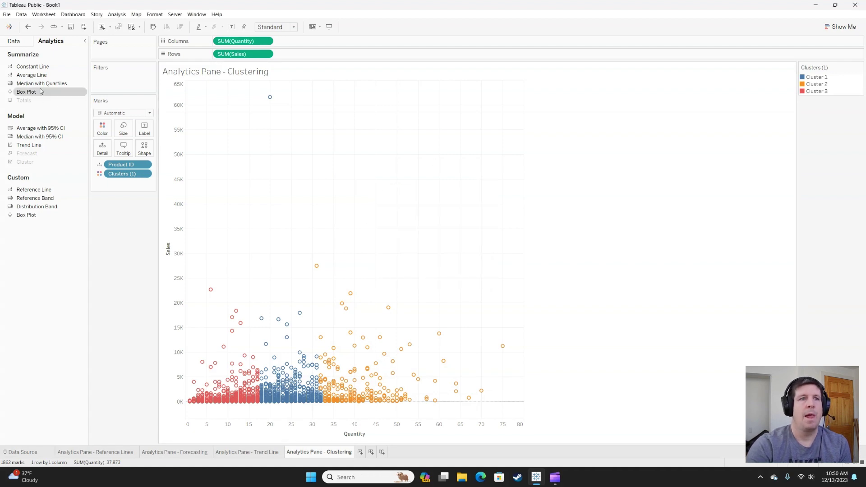
# Save the scatter plot's clusters as a reusable data field named Product ID (clusters).
pyautogui.click(14, 41)
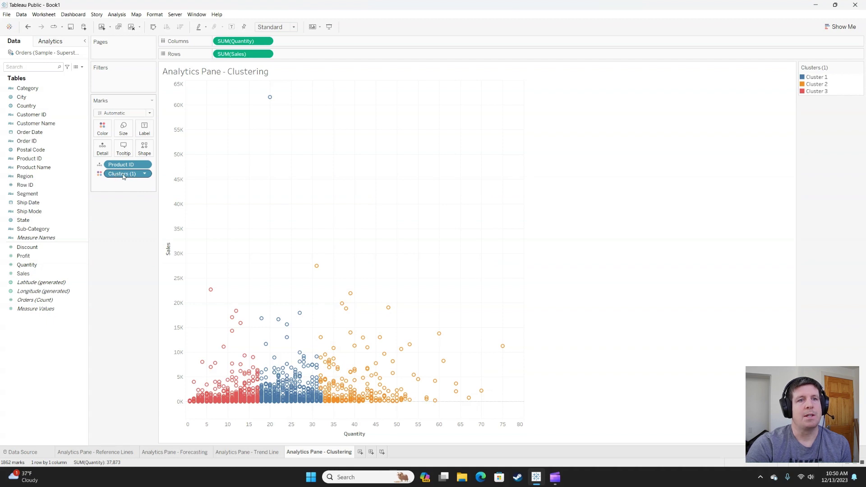
pyautogui.moveTo(123, 176); pyautogui.dragTo(50, 189)
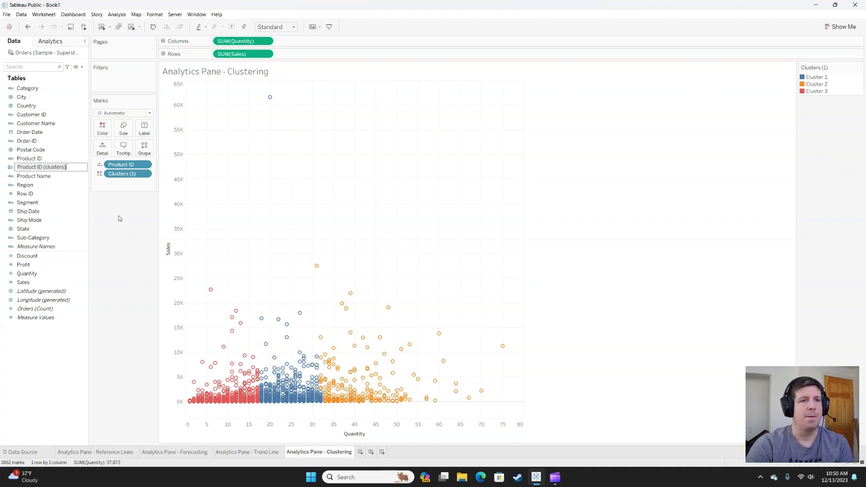
pyautogui.press('Return')
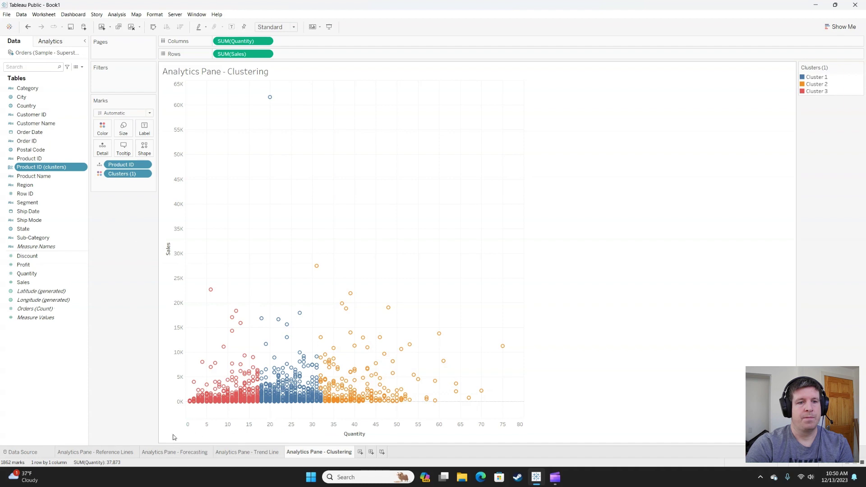
# Clear the reference and trend lines from the Analytics Pane - Reference Lines chart and color its bars by Product ID (clusters).
pyautogui.click(99, 452)
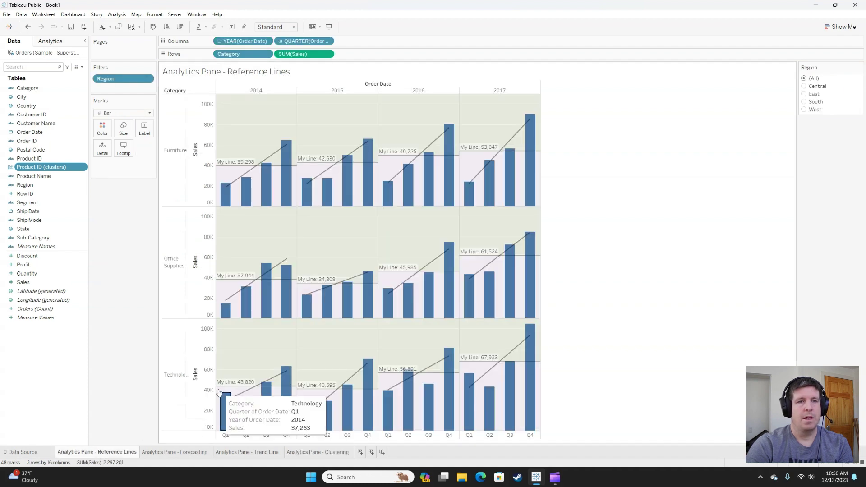
pyautogui.rightClick(198, 235)
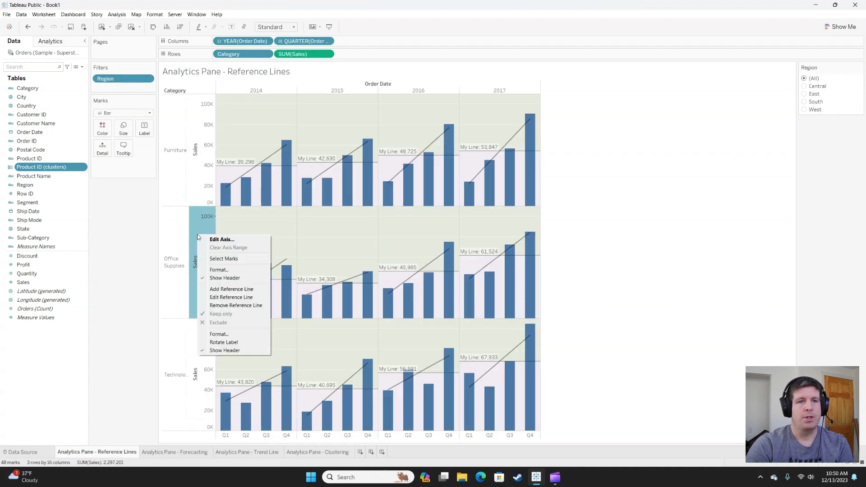
pyautogui.click(243, 306)
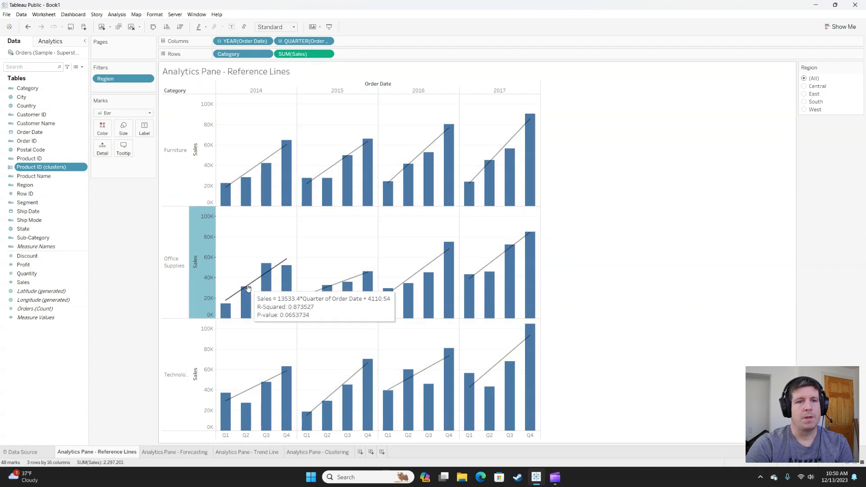
pyautogui.moveTo(248, 288); pyautogui.dragTo(125, 273)
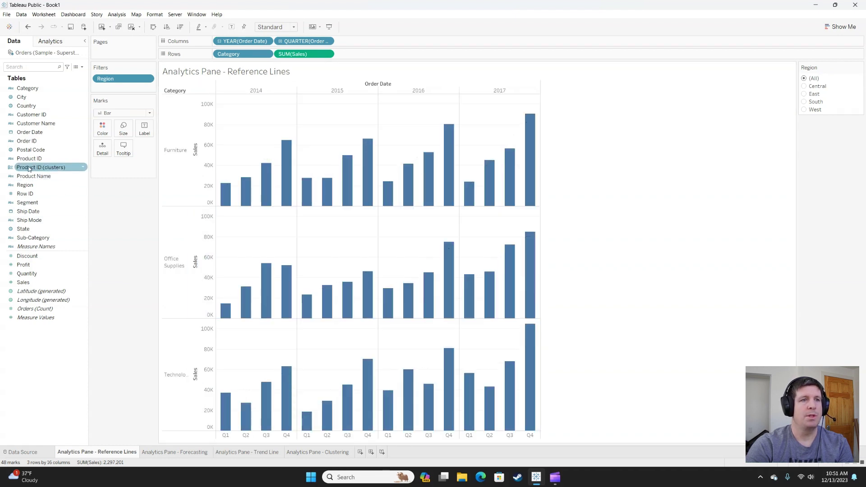
pyautogui.moveTo(29, 169); pyautogui.dragTo(102, 130)
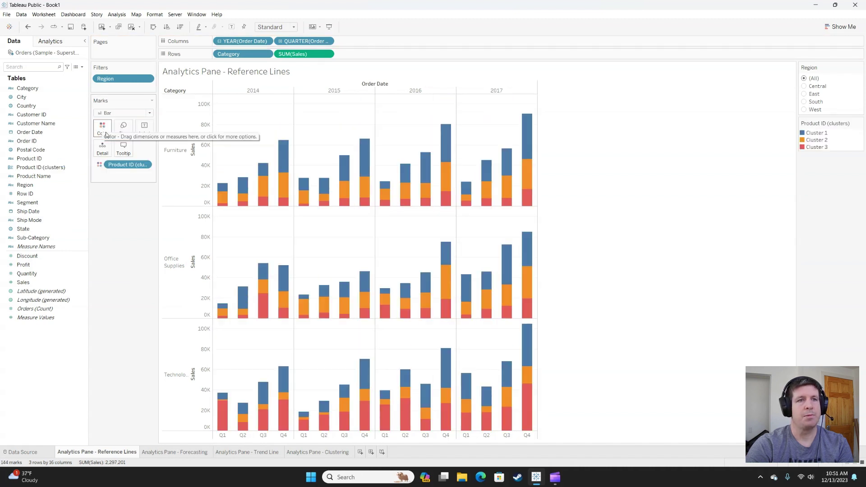
pyautogui.moveTo(270, 294)
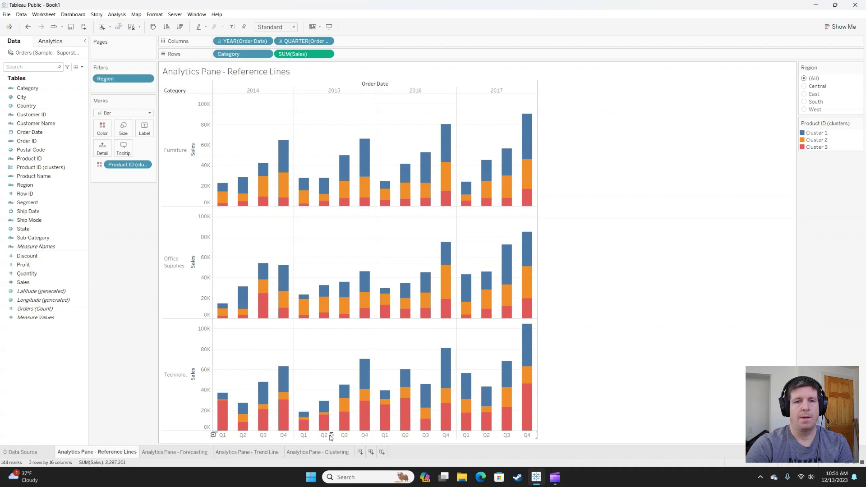
# Remove the clusters from the scatter plot on the Analytics Pane - Clustering sheet.
pyautogui.click(318, 452)
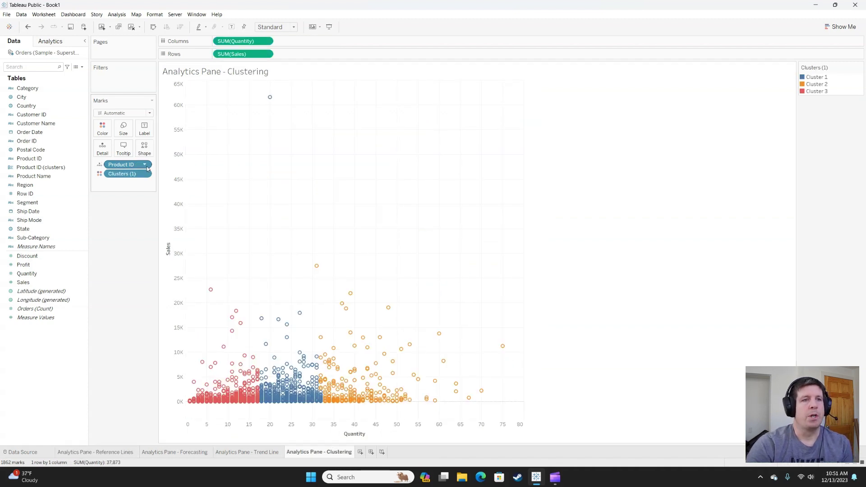
pyautogui.click(51, 41)
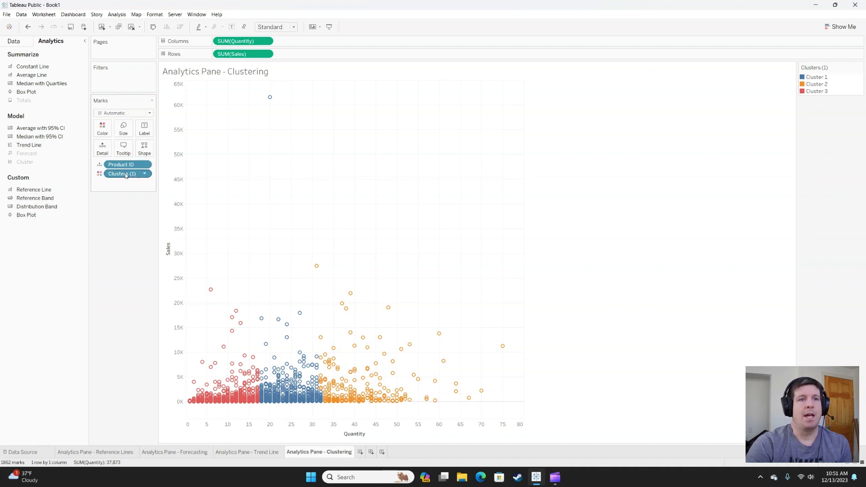
pyautogui.moveTo(126, 176); pyautogui.dragTo(122, 240)
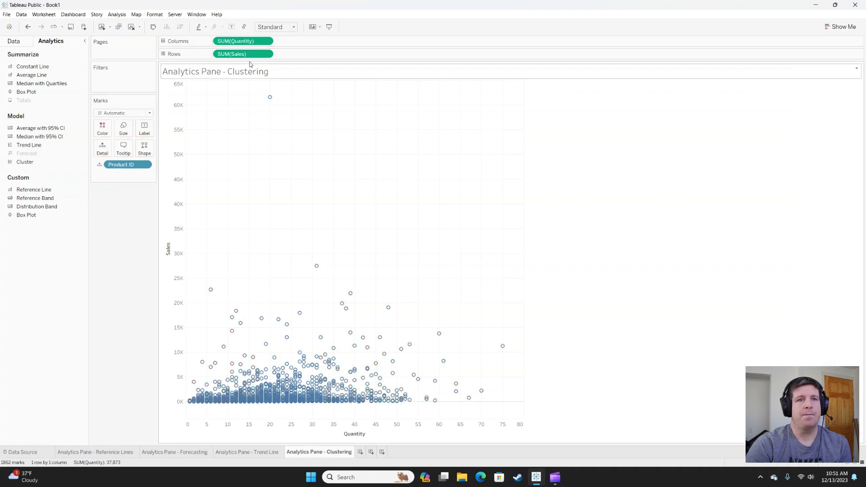
# Replace the quantity measure with Region as the chart's columns and show the marks as circles.
pyautogui.click(24, 44)
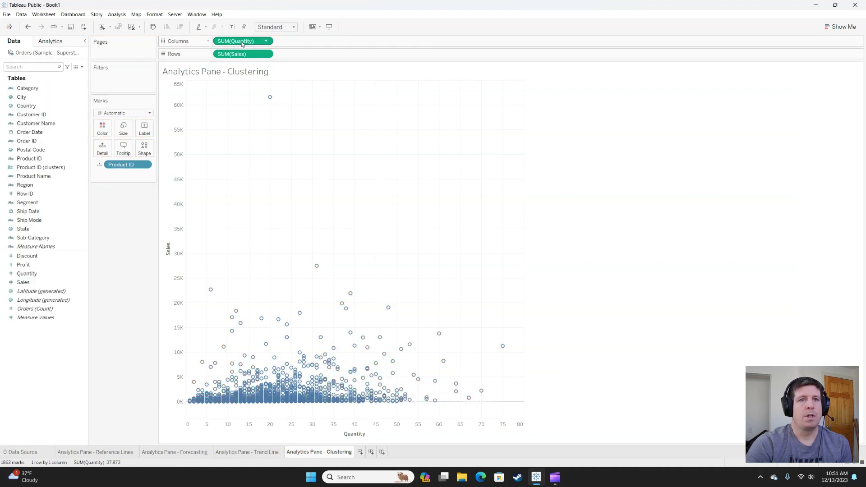
pyautogui.moveTo(241, 43); pyautogui.dragTo(136, 219)
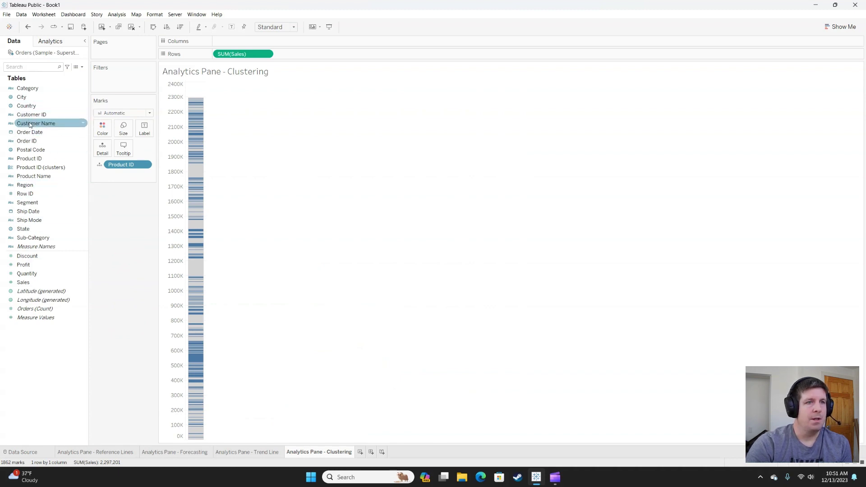
pyautogui.moveTo(25, 185); pyautogui.dragTo(223, 44)
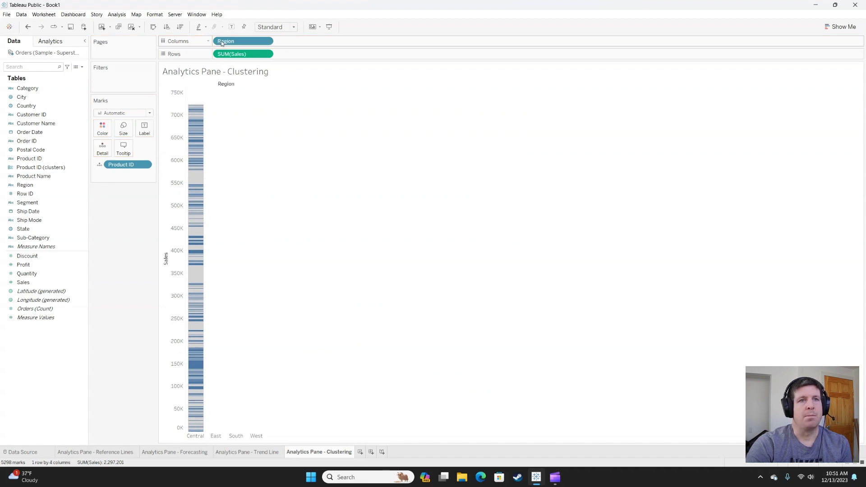
pyautogui.click(120, 113)
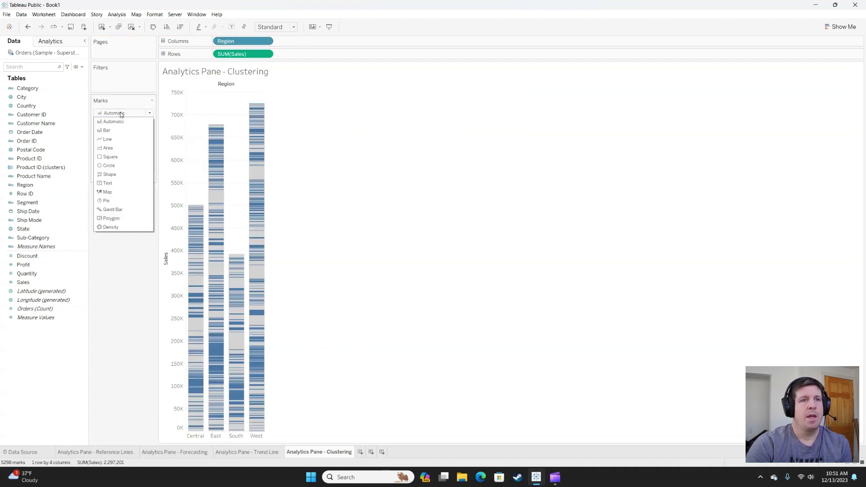
pyautogui.click(113, 165)
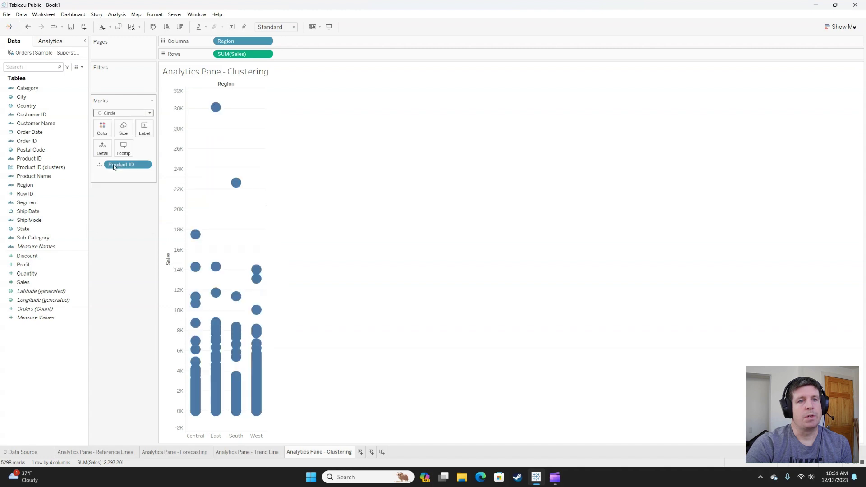
# Add a box plot to the sales by region chart, keeping whiskers at data within 1.5 times the IQR.
pyautogui.click(50, 41)
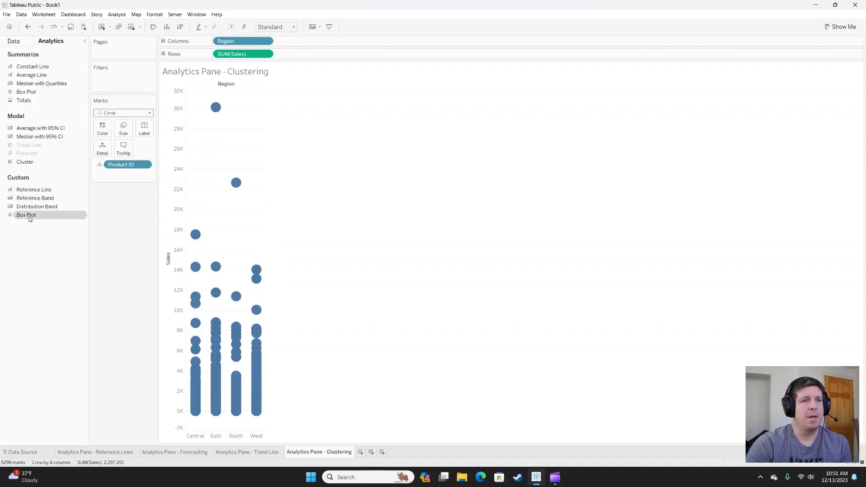
pyautogui.moveTo(28, 216); pyautogui.dragTo(225, 96)
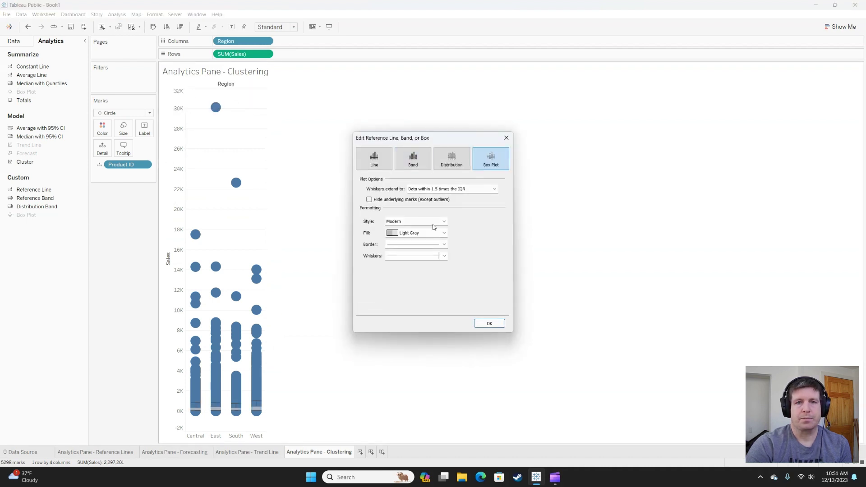
pyautogui.click(459, 189)
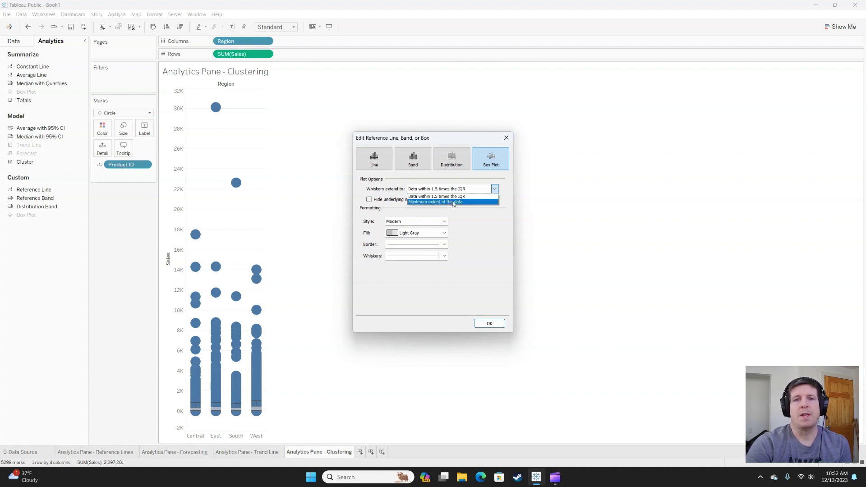
pyautogui.click(475, 228)
pyautogui.click(505, 138)
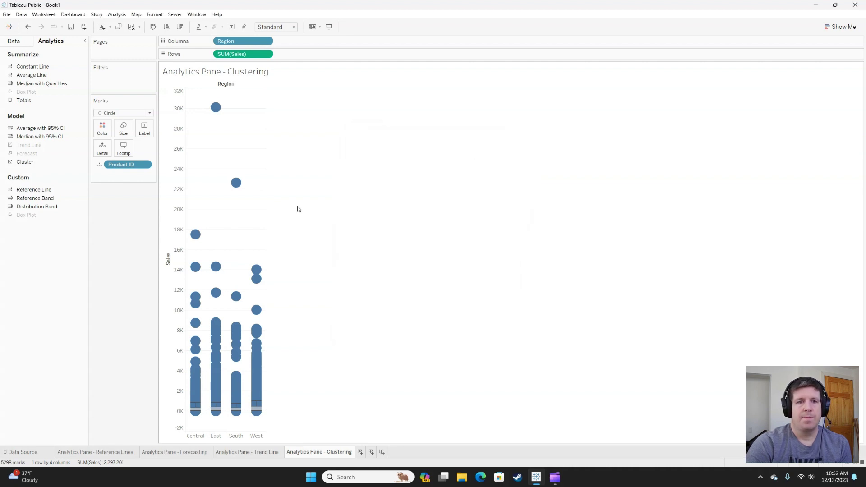
# Exclude the marks above about 2,200 in sales across all four regions.
pyautogui.moveTo(187, 95); pyautogui.dragTo(281, 391)
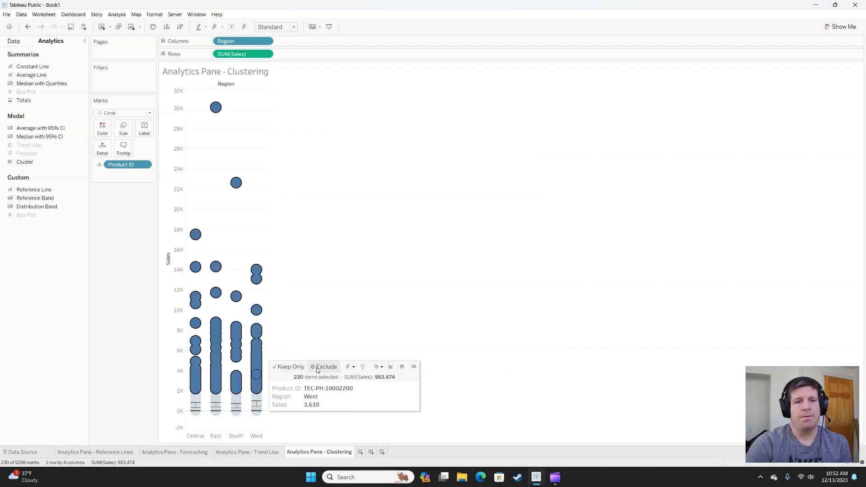
pyautogui.click(319, 367)
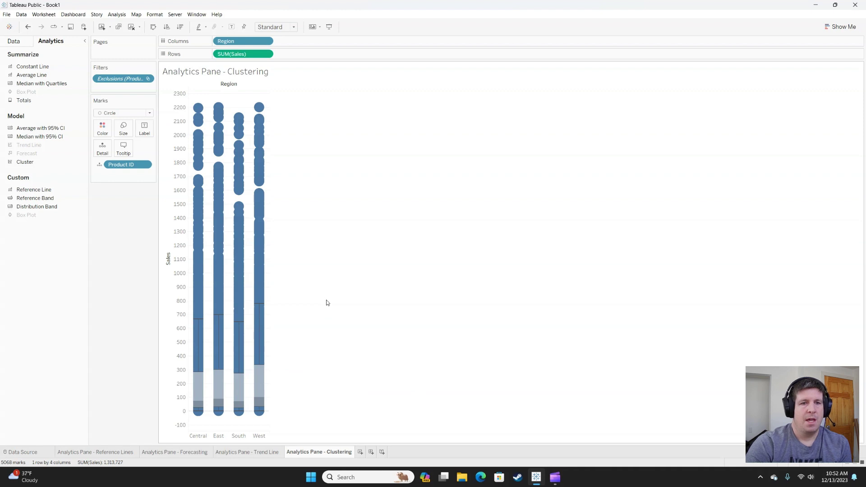
# Shrink the circle marks to reveal the box plots and check the South region's whisker, hinge and median values.
pyautogui.click(126, 127)
pyautogui.moveTo(131, 147); pyautogui.dragTo(123, 148)
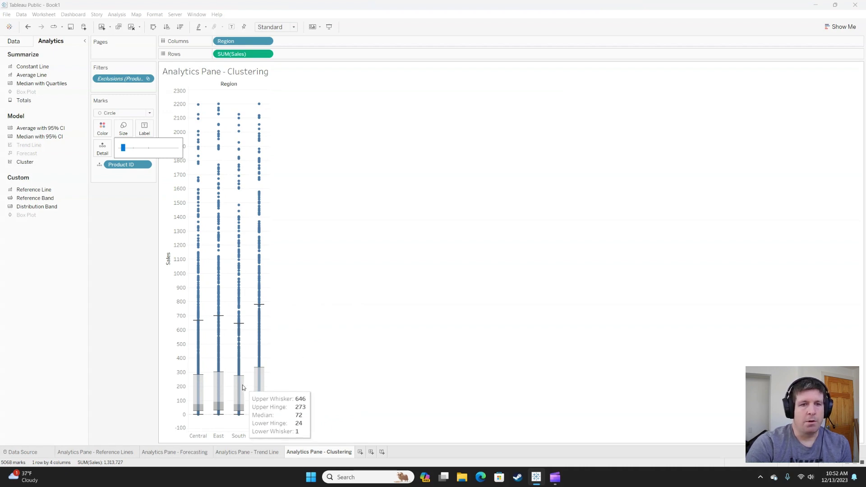
pyautogui.moveTo(243, 389)
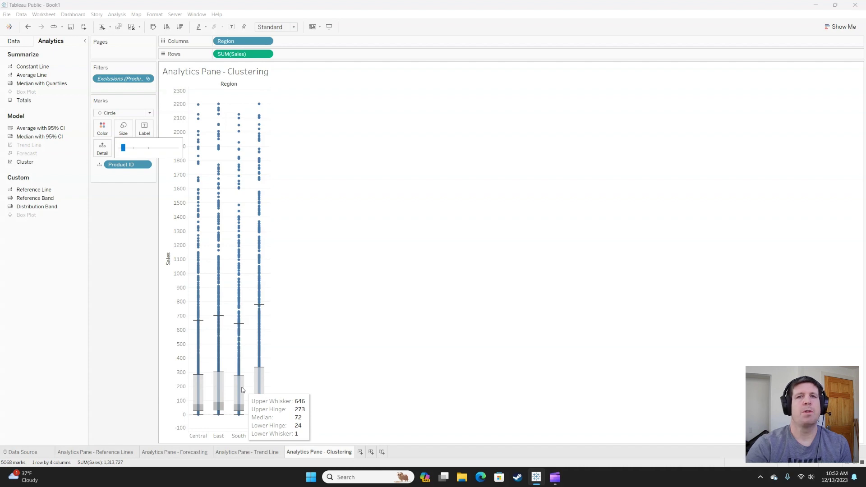
pyautogui.click(338, 232)
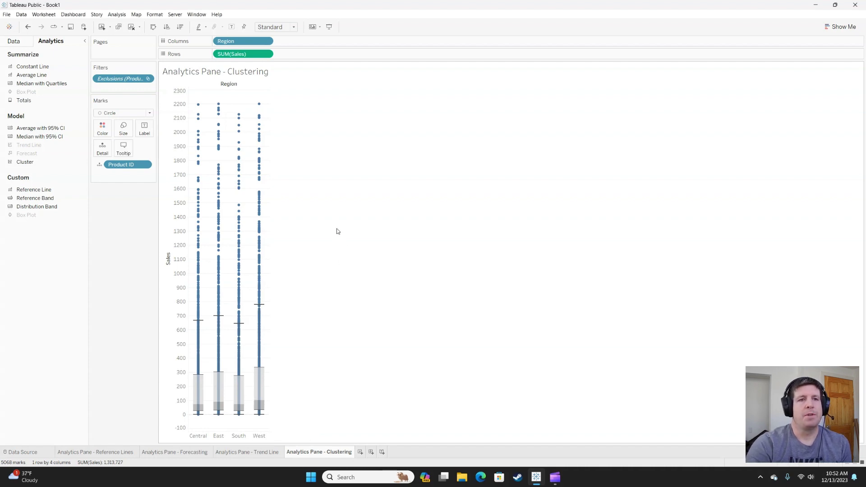